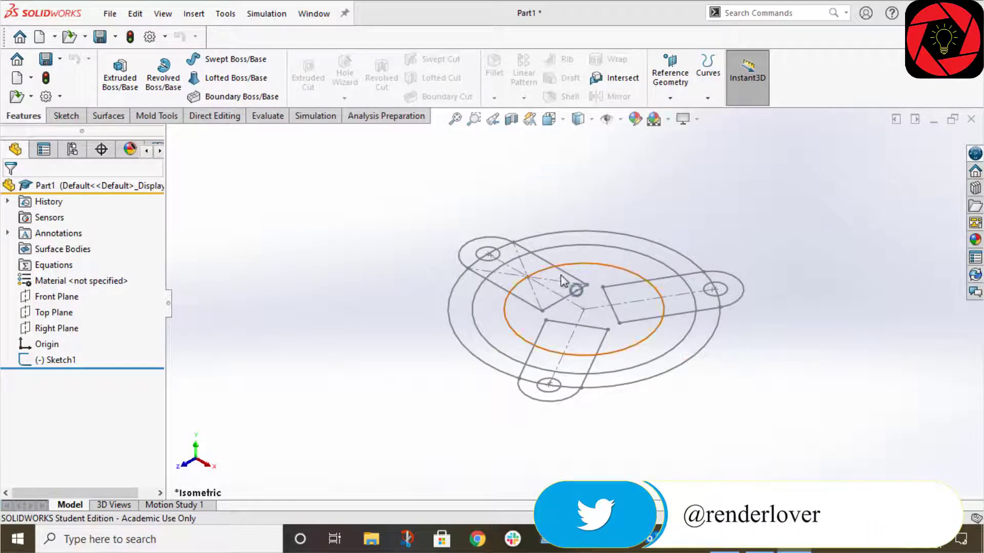
- Start a boss extrude from Sketch1 and clear its preselected contour
click(48, 361)
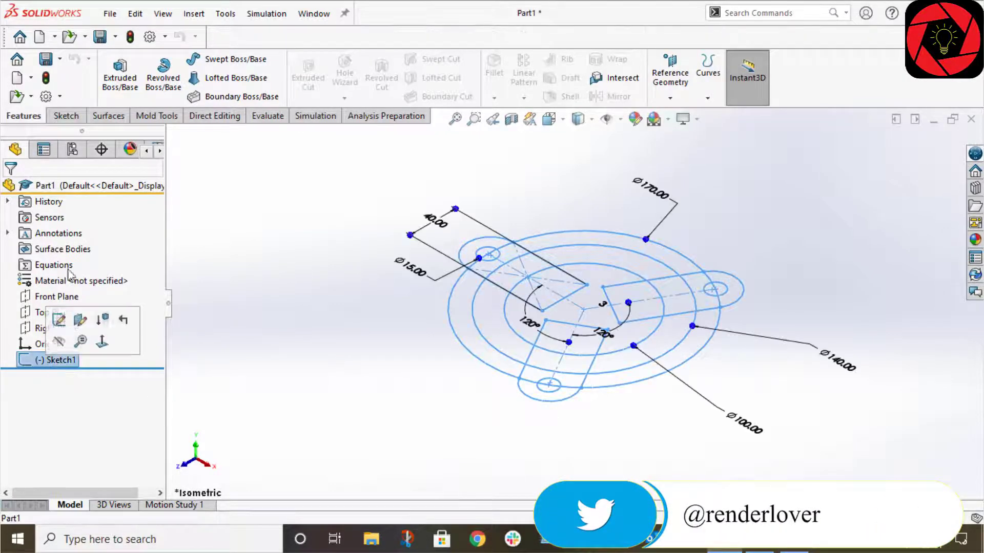
click(124, 81)
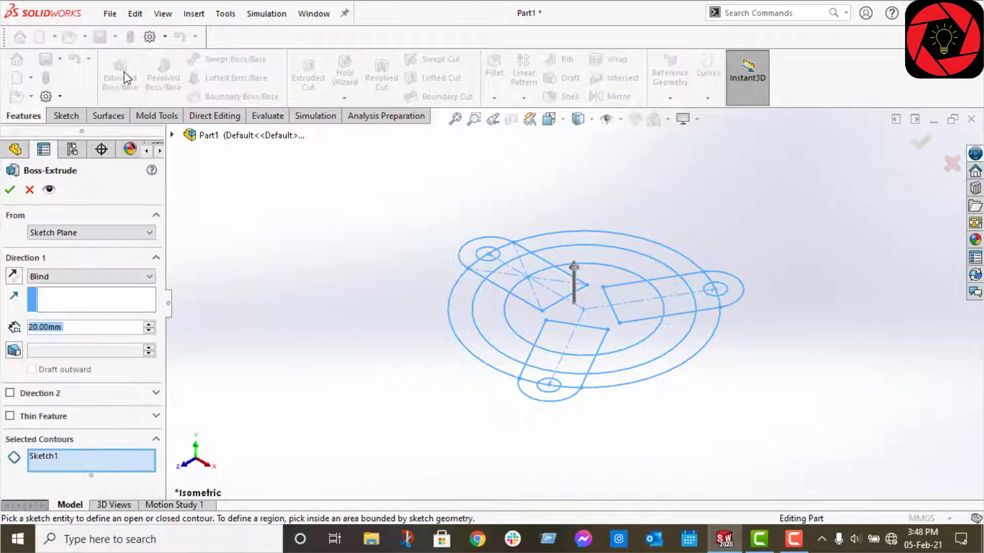
right_click(91, 462)
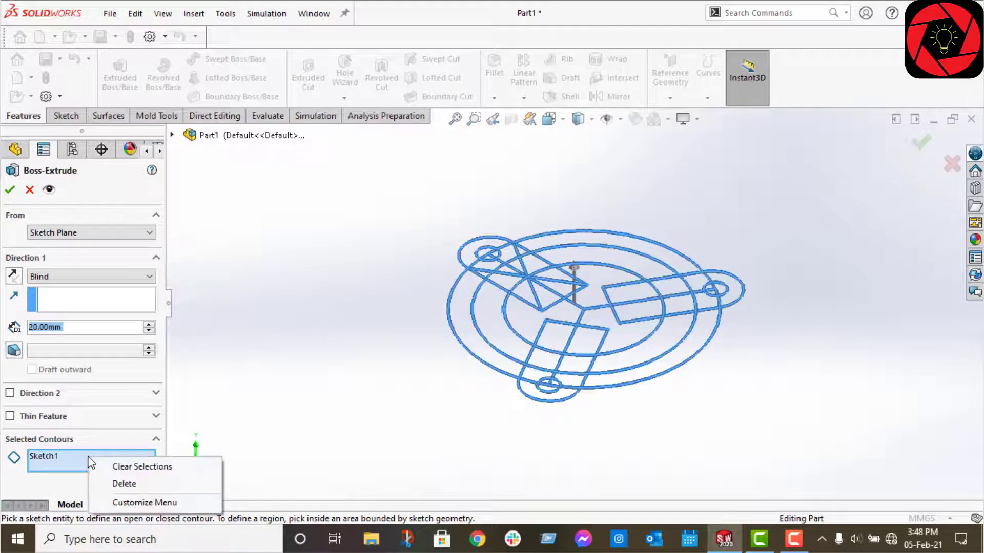
click(143, 466)
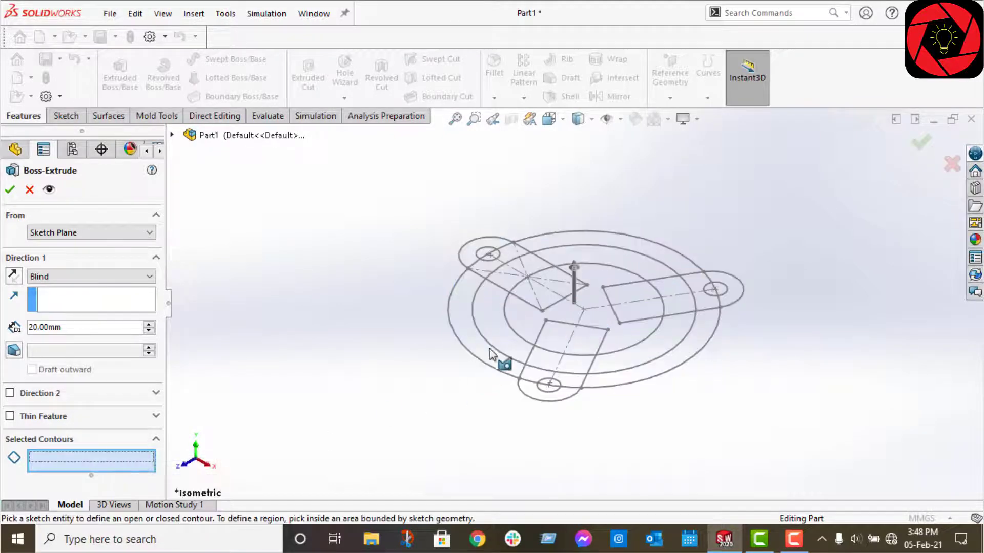
- Select the sketch regions between the 140 mm and 170 mm circles as contours of the extrude
scroll(568, 243, down, 3)
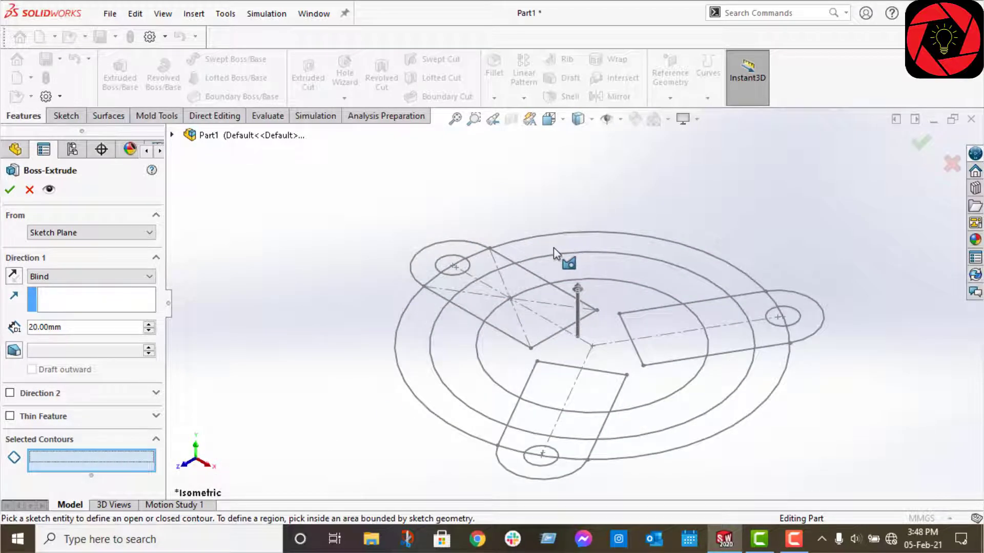
click(553, 248)
click(483, 259)
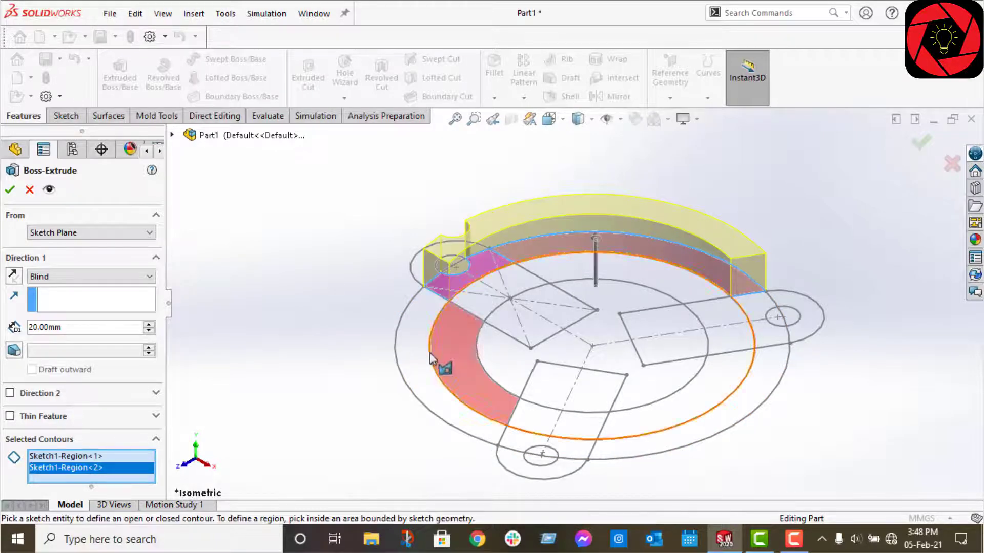
click(417, 340)
click(534, 450)
scroll(570, 460, down, 3)
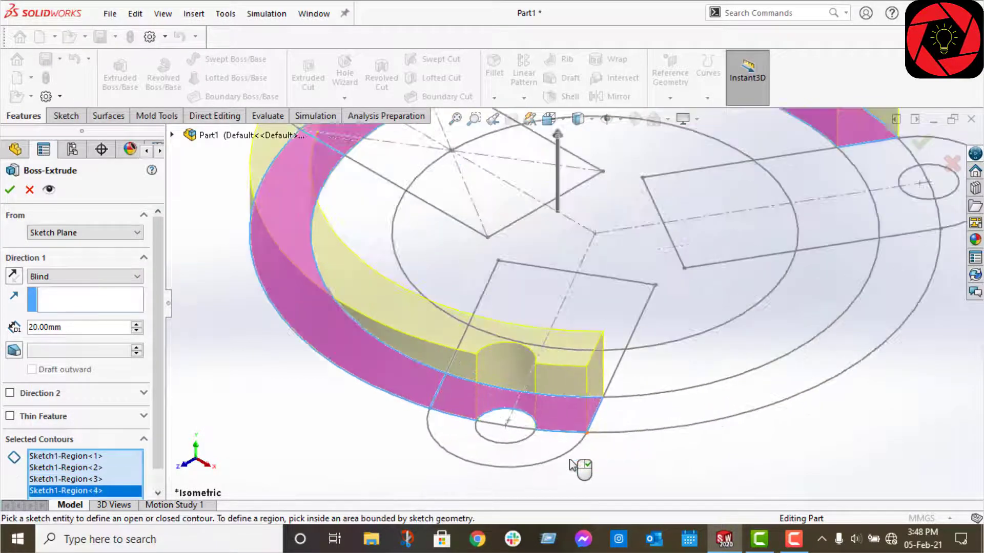
click(793, 387)
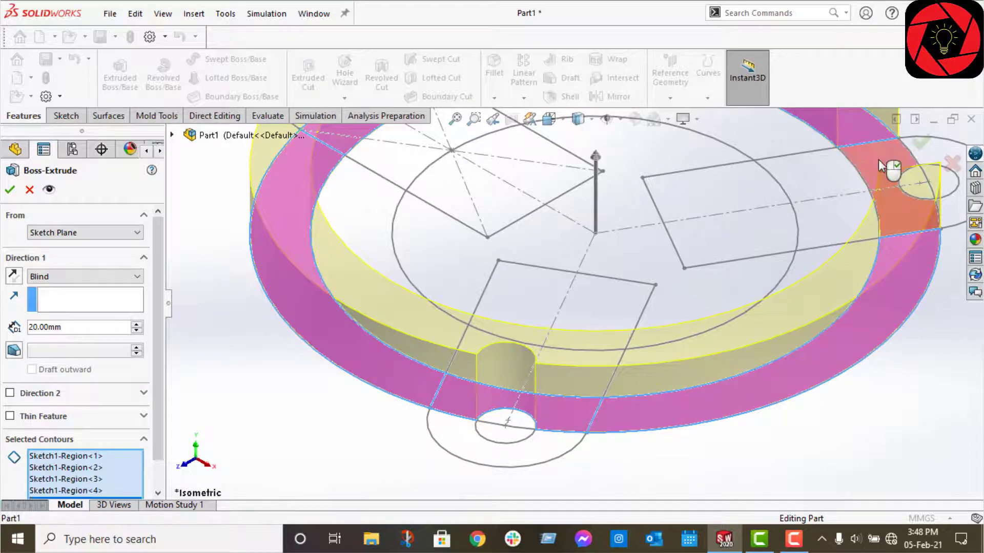
click(923, 193)
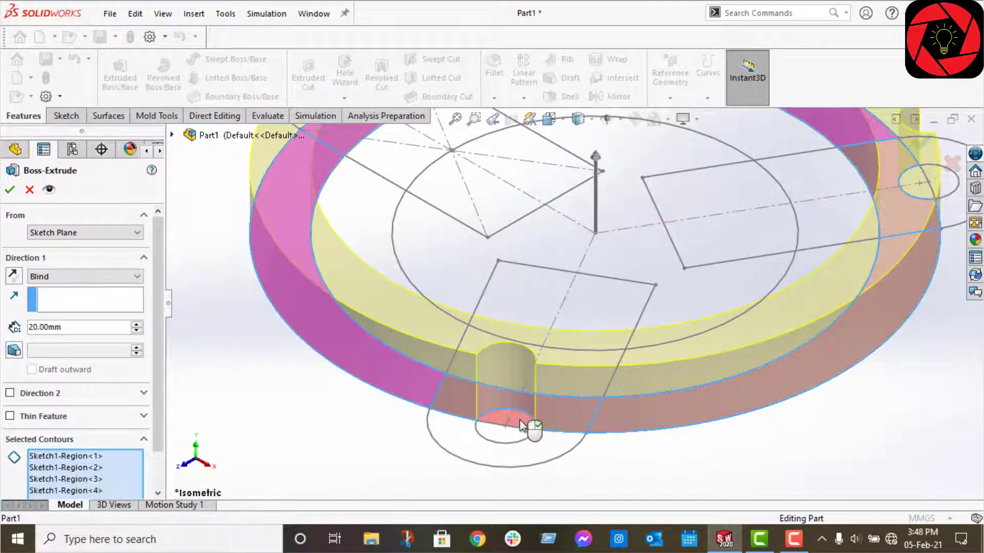
- Add the parts of the small lug hole circles lying within the outer ring to the extrude contours
scroll(523, 425, up, 4)
scroll(520, 270, down, 4)
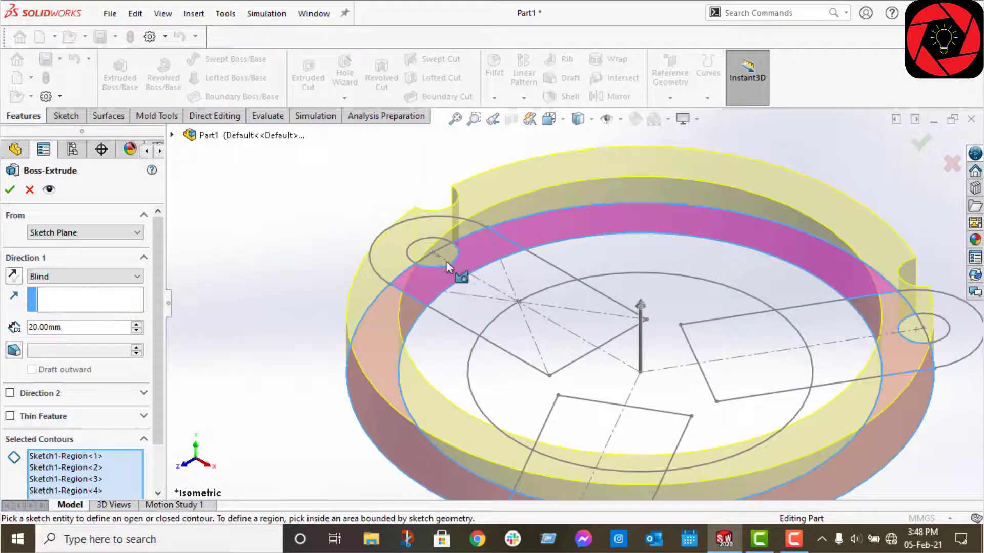
mouse_move(445, 260)
middle_down()
mouse_move(468, 286)
mouse_move(466, 315)
mouse_move(457, 257)
mouse_move(445, 251)
middle_up()
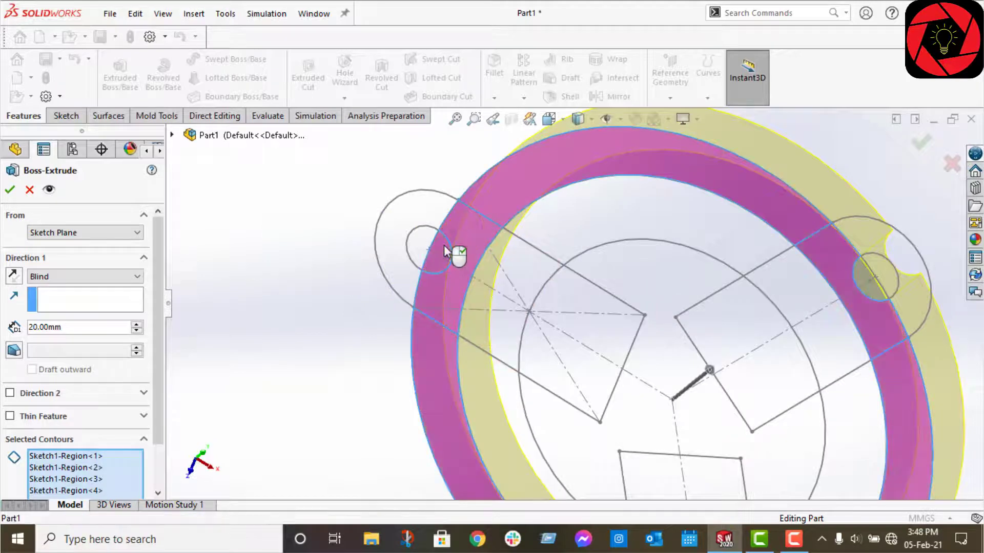
scroll(637, 407, up, 4)
middle_drag(637, 406, 584, 430)
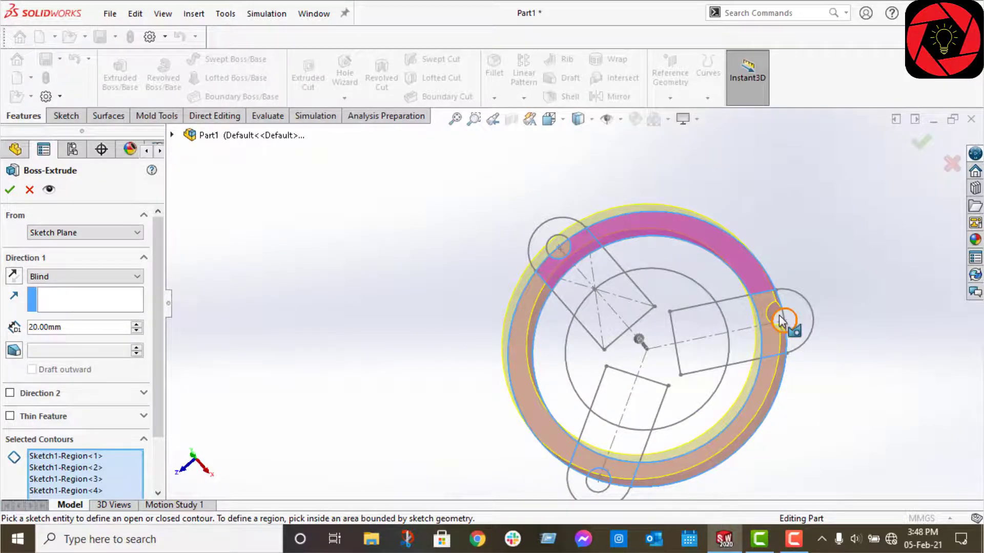
scroll(780, 323, down, 5)
click(679, 310)
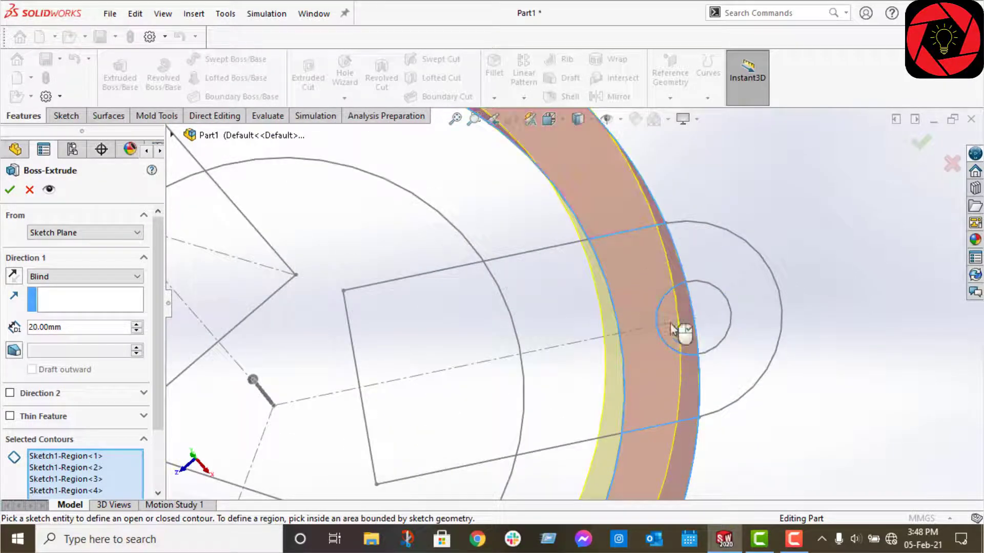
scroll(676, 338, up, 5)
middle_drag(696, 406, 736, 284)
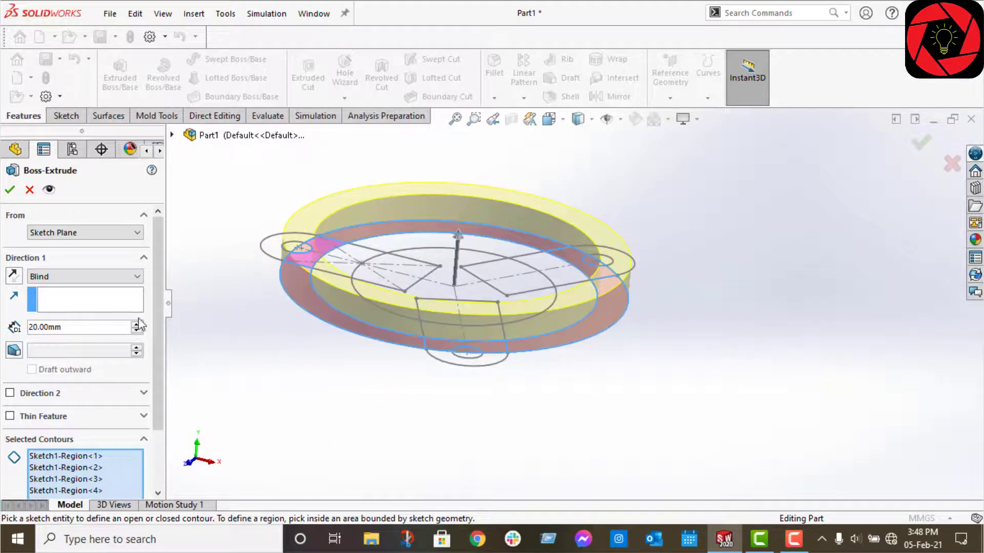
- Extrude the outer ring with a Mid Plane end condition and a depth of 50 mm
click(59, 276)
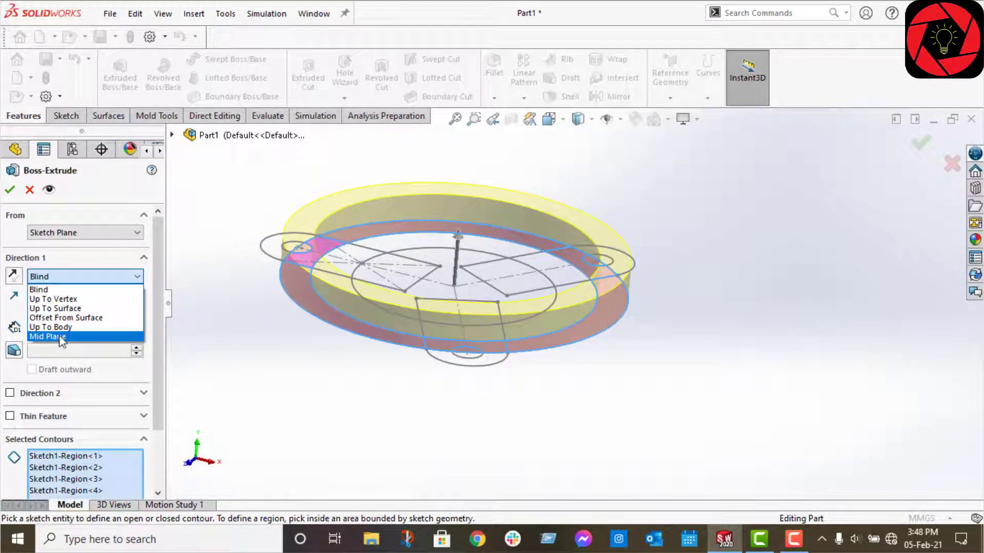
click(60, 336)
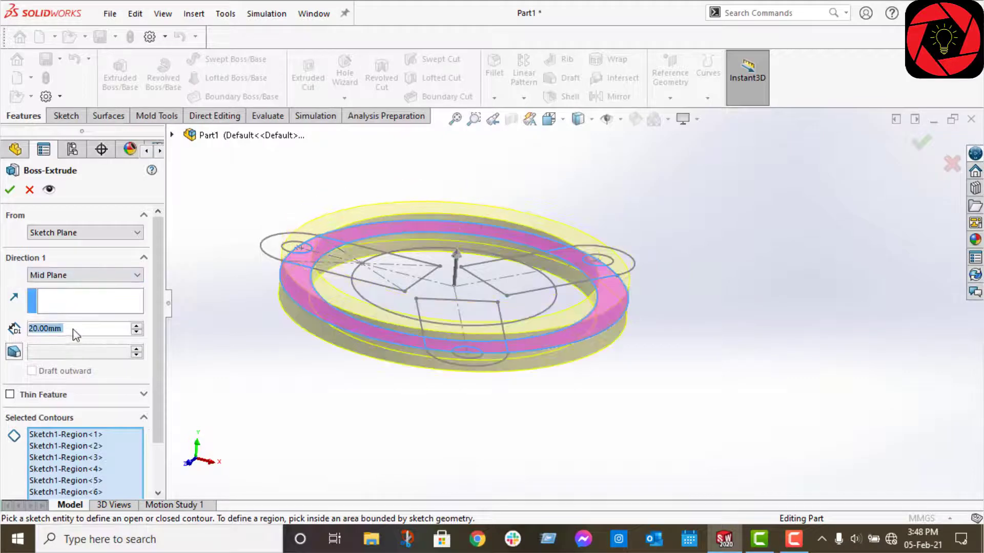
text(50)
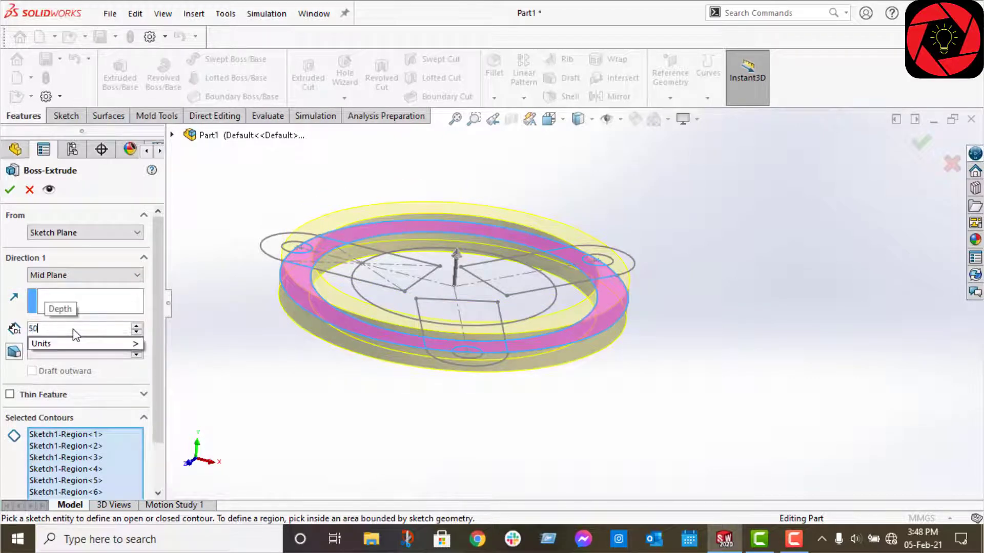
key(Return)
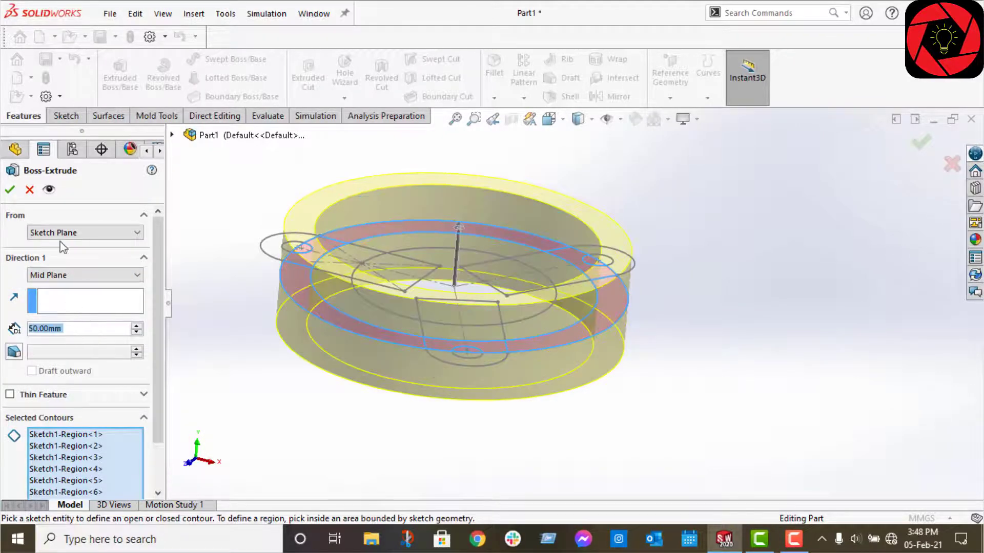
click(10, 191)
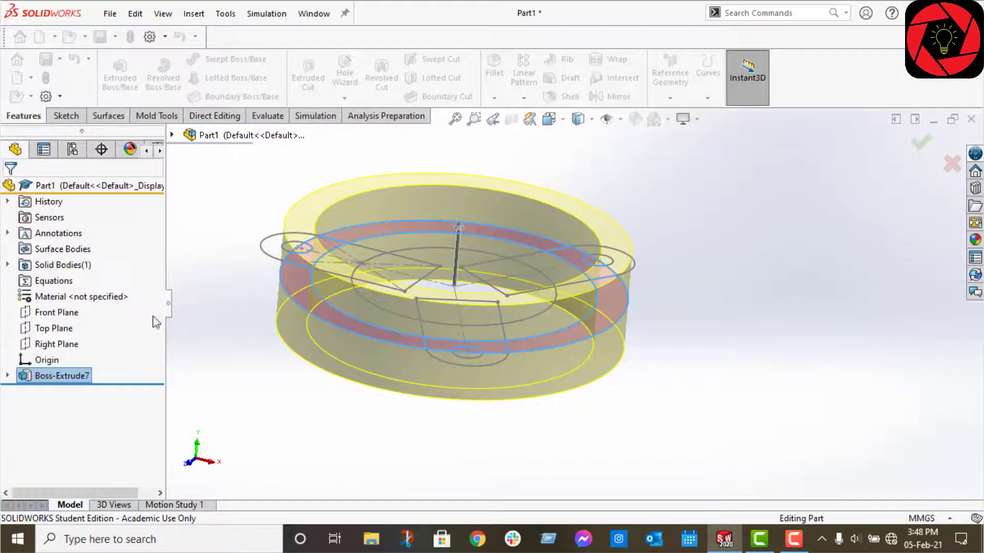
- Start a second boss extrude reusing Sketch1 from the outer ring's extrusion
middle_drag(189, 363, 184, 392)
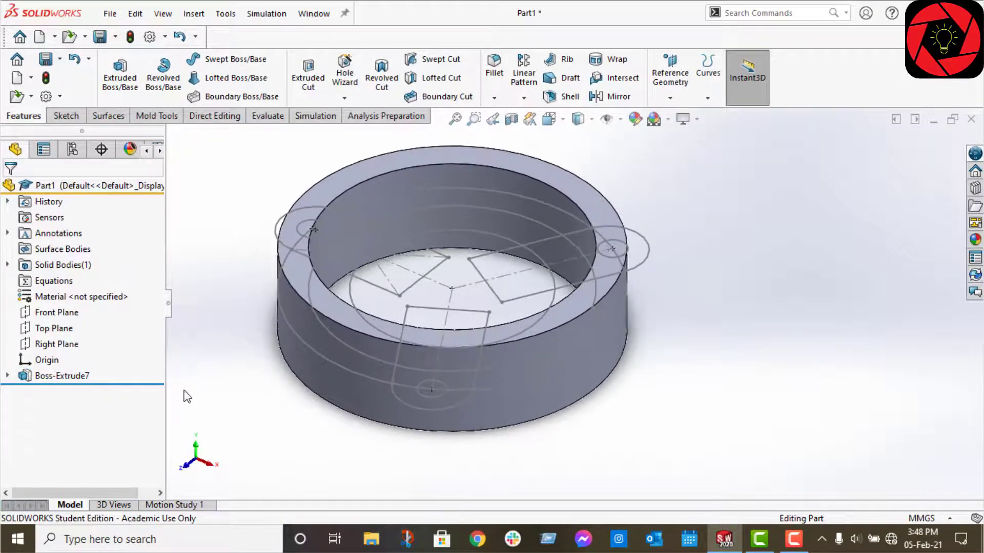
scroll(184, 390, up, 3)
click(7, 377)
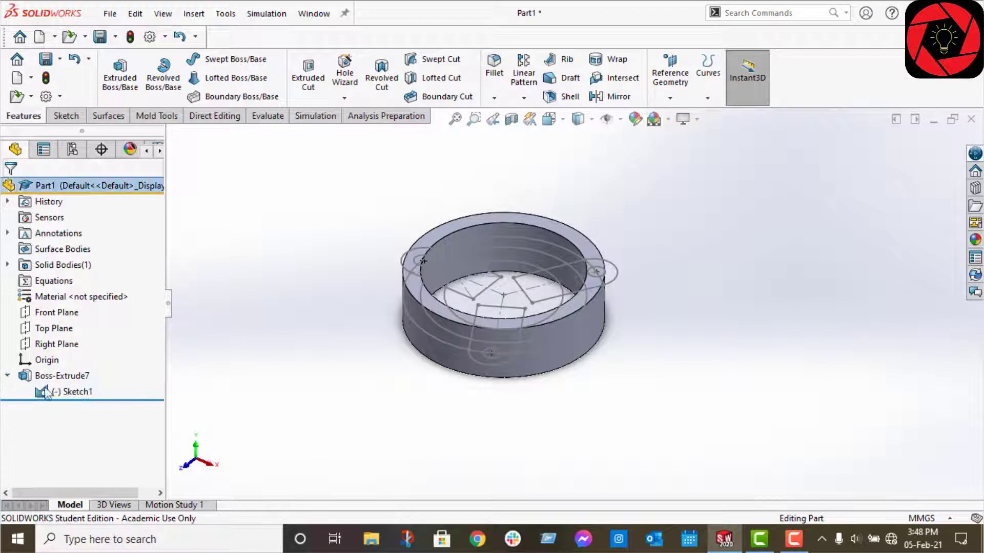
click(54, 392)
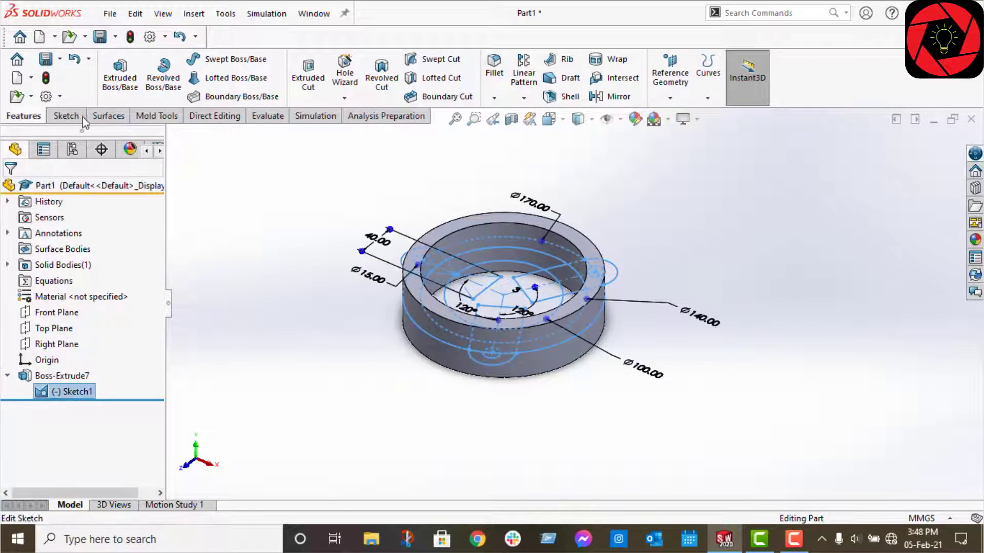
click(126, 75)
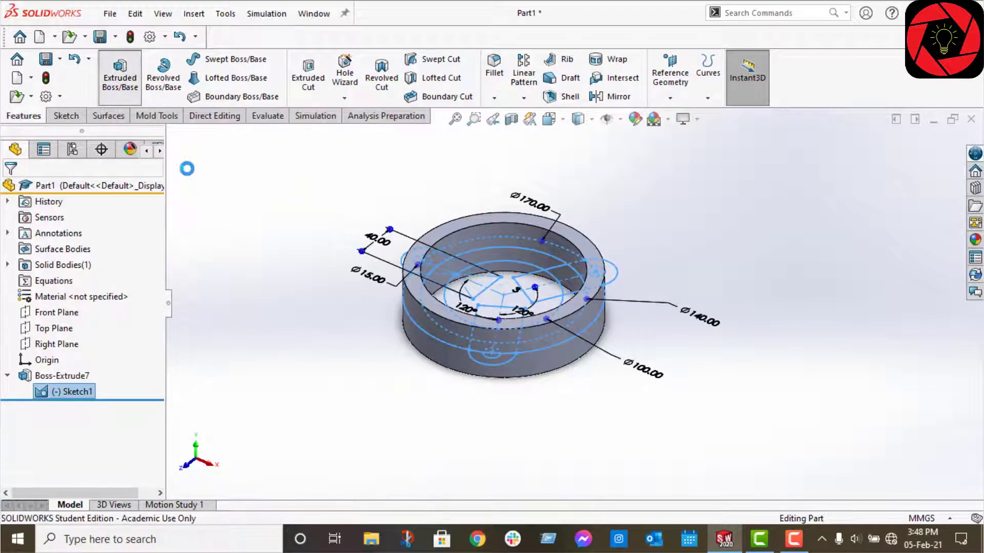
- Select all sketch regions between the 100 mm and 140 mm circles as contours for the inner cylinder
scroll(466, 262, down, 4)
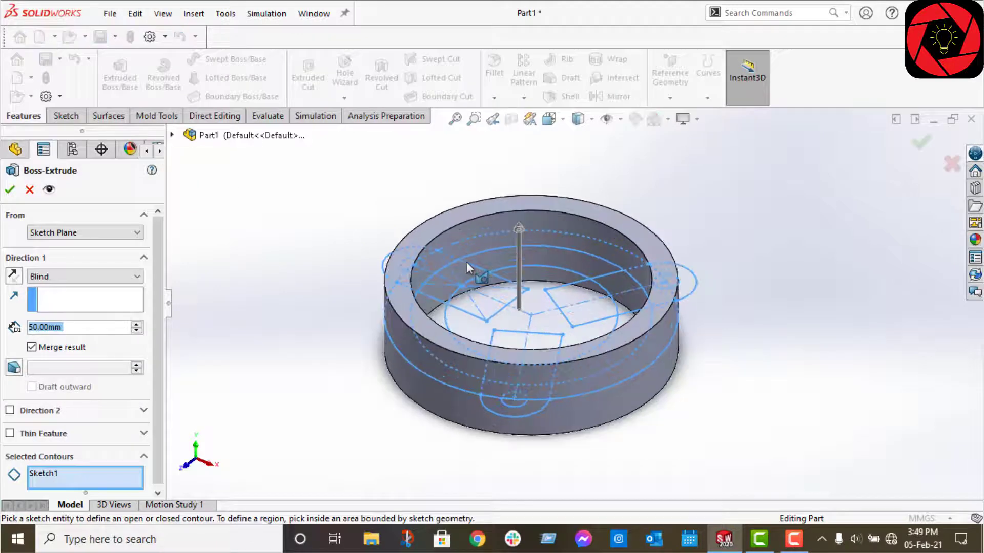
middle_drag(502, 247, 558, 264)
click(565, 286)
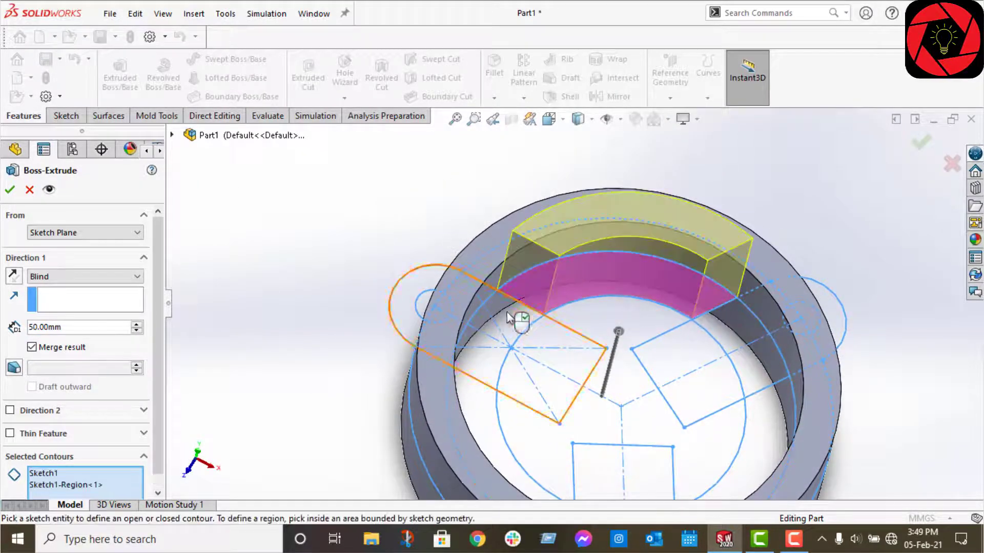
click(515, 322)
click(496, 438)
scroll(495, 435, up, 3)
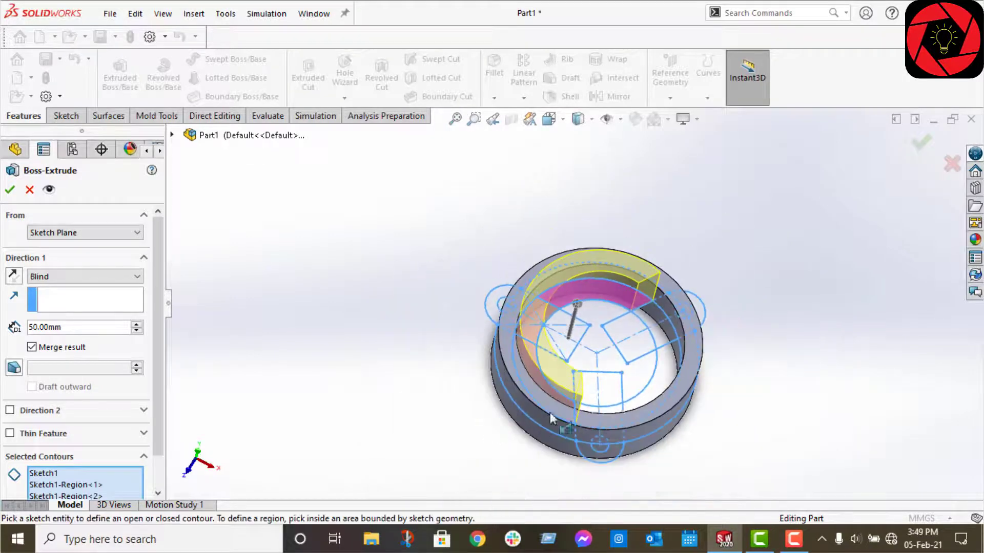
scroll(605, 405, down, 4)
click(605, 405)
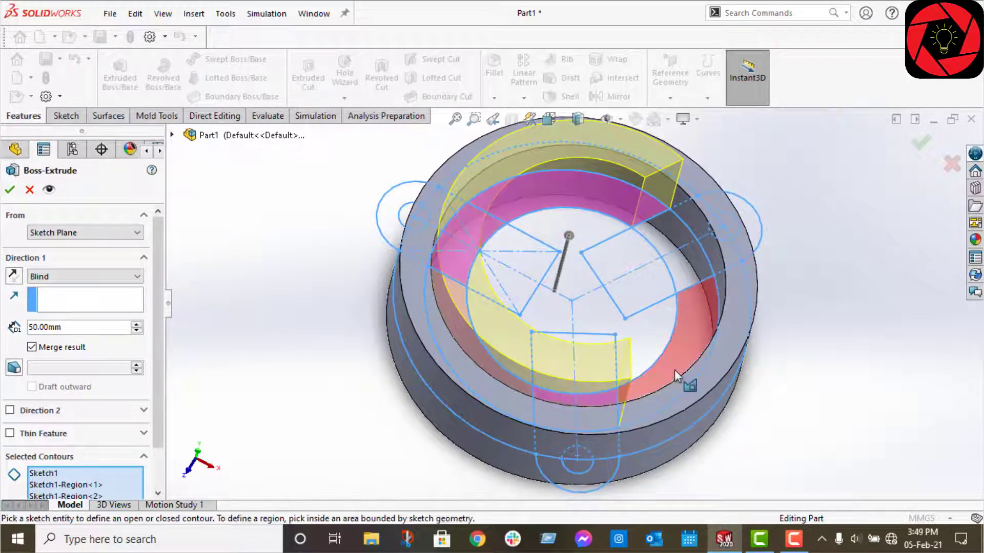
click(679, 240)
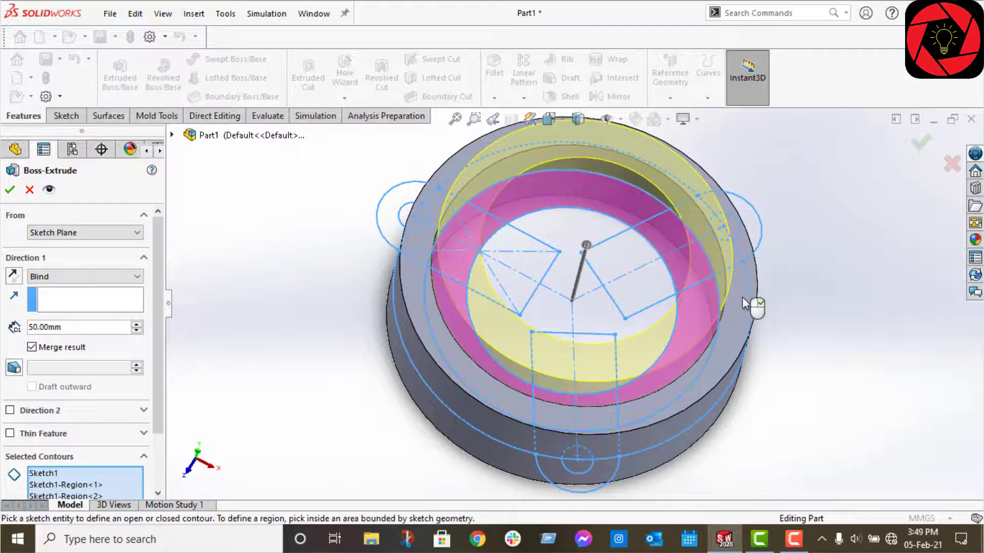
middle_drag(753, 305, 739, 195)
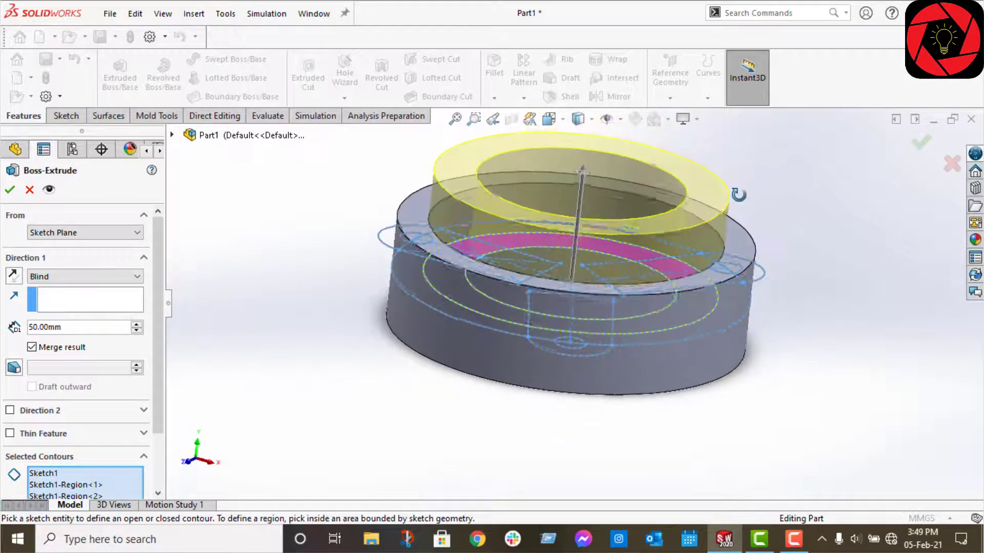
- Extrude the inner cylinder with a Mid Plane end condition and a depth of 150 mm, merged with the ring
click(67, 277)
click(45, 346)
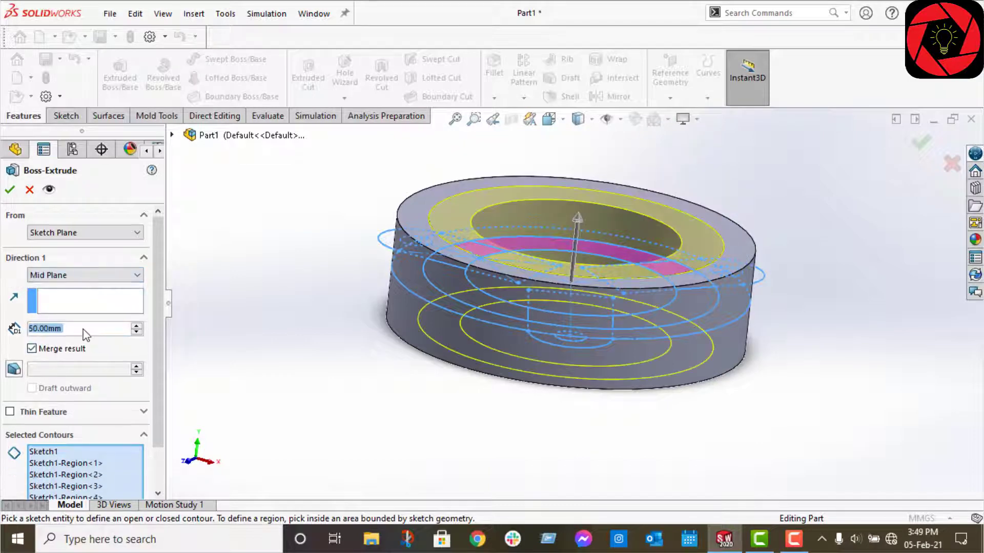
text(150)
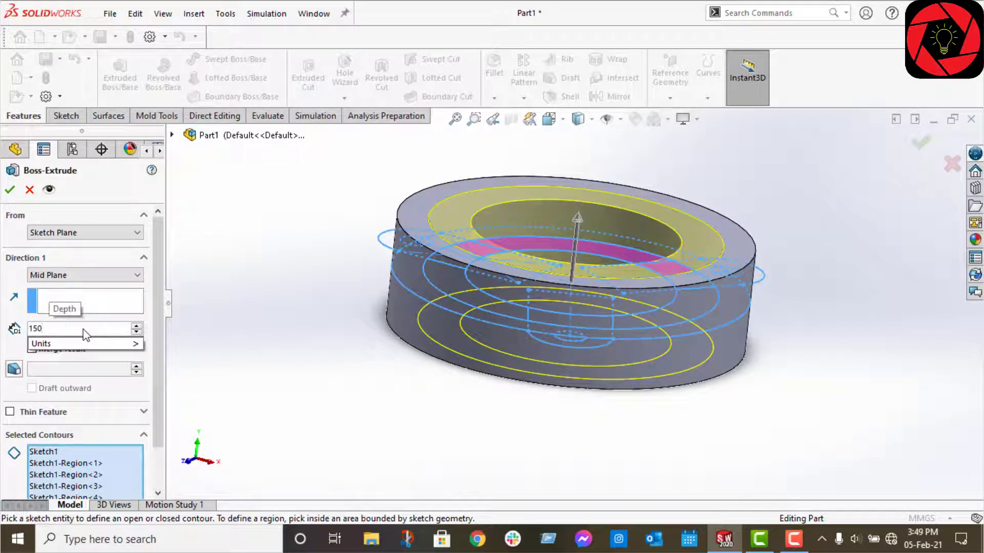
key(Return)
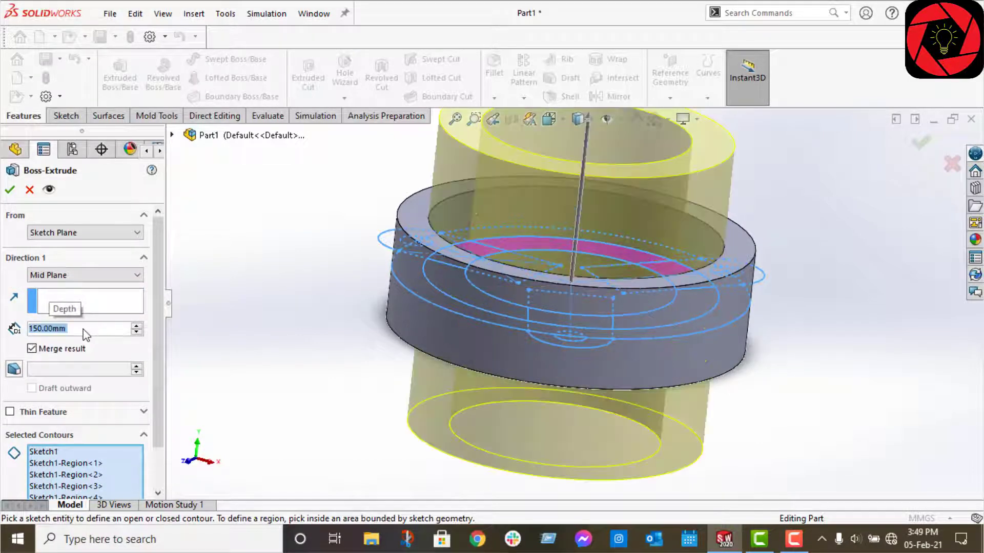
click(11, 190)
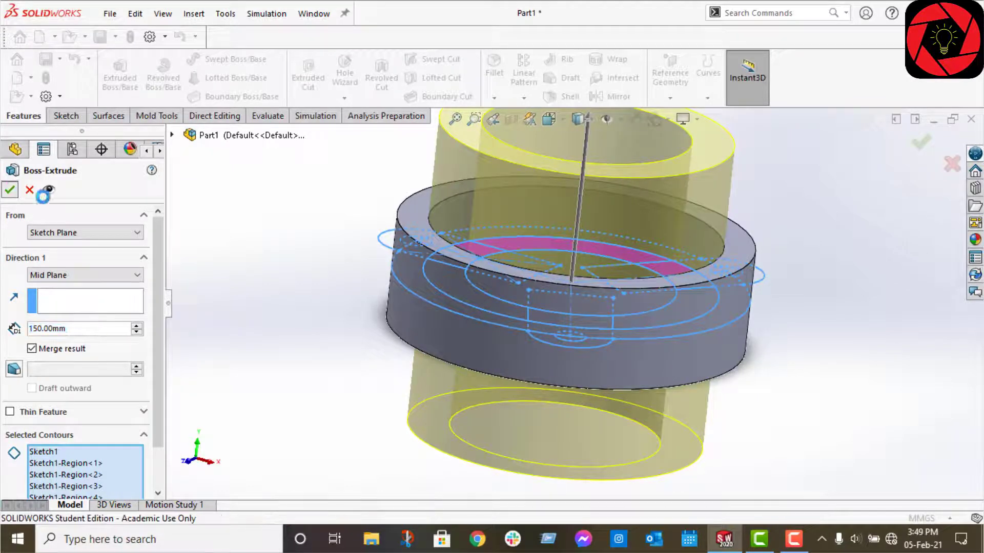
- Start a third boss extrude reusing Sketch1 from the inner cylinder's extrusion
middle_drag(269, 378, 3, 430)
click(8, 407)
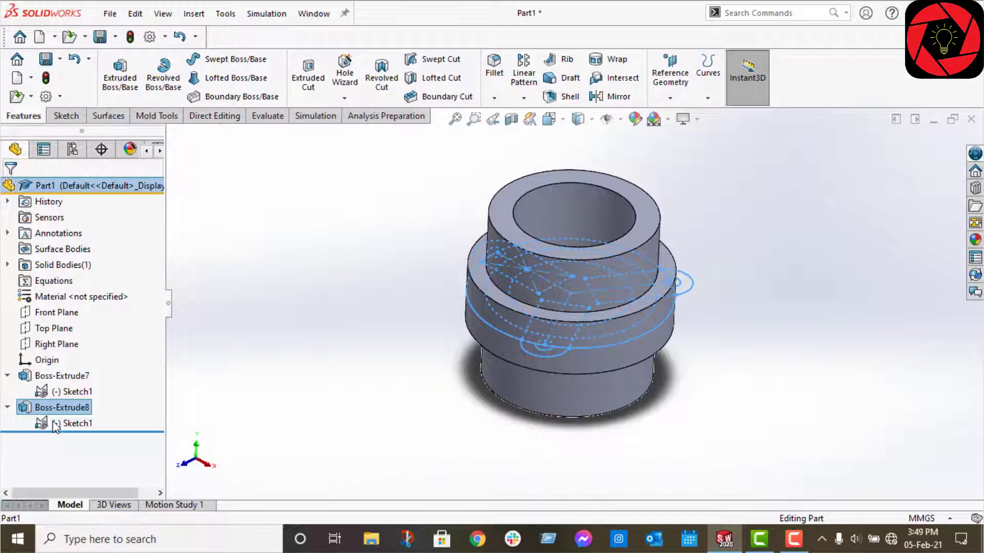
click(72, 423)
click(120, 77)
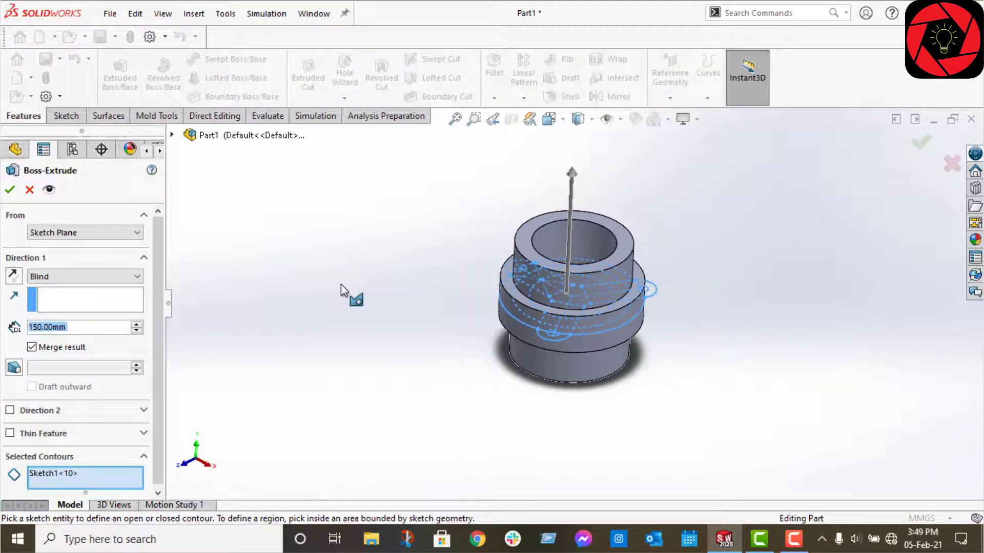
- Clear the inherited contours and select the front lug's two regions outside the 140 mm circle, leaving out its hole
middle_drag(340, 284, 346, 378)
scroll(502, 396, down, 1)
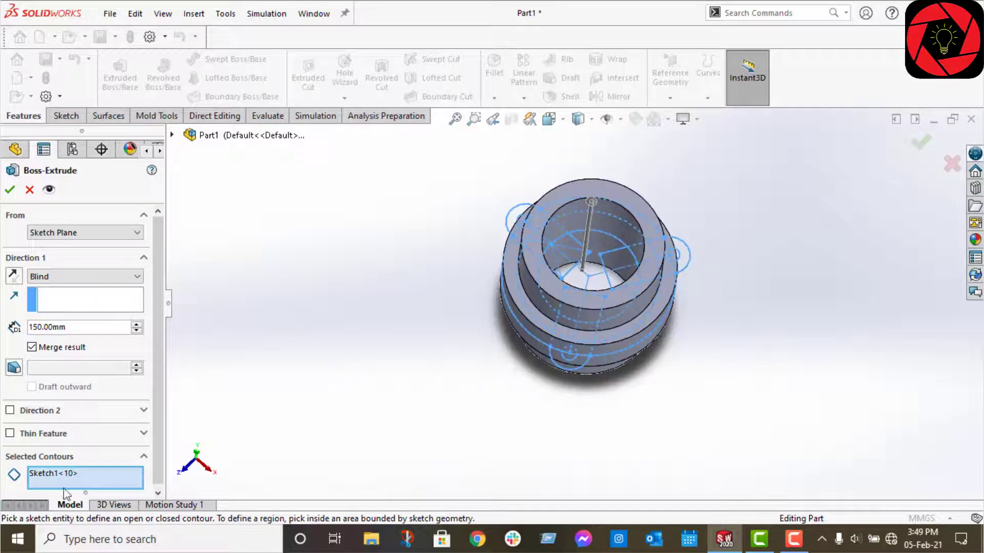
right_click(83, 484)
click(127, 431)
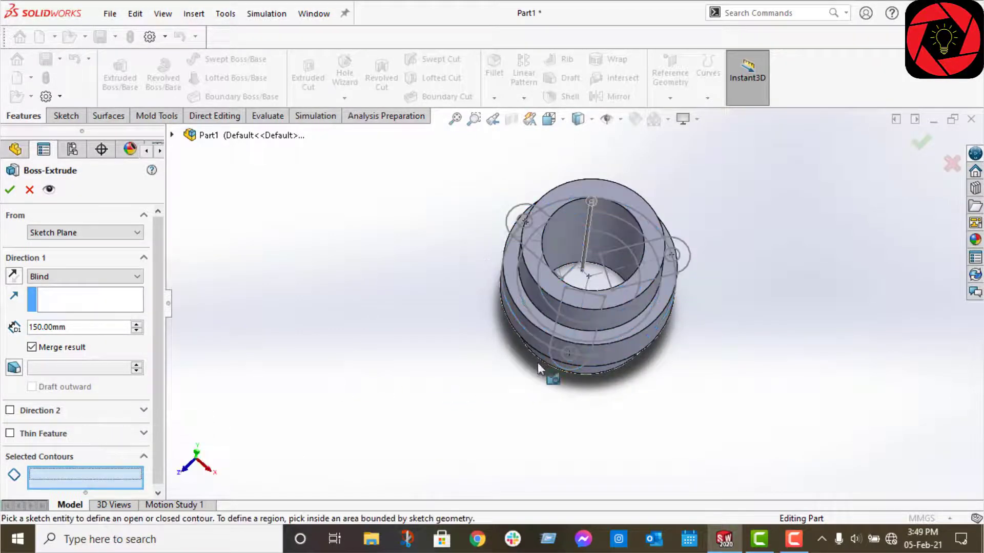
scroll(597, 360, down, 6)
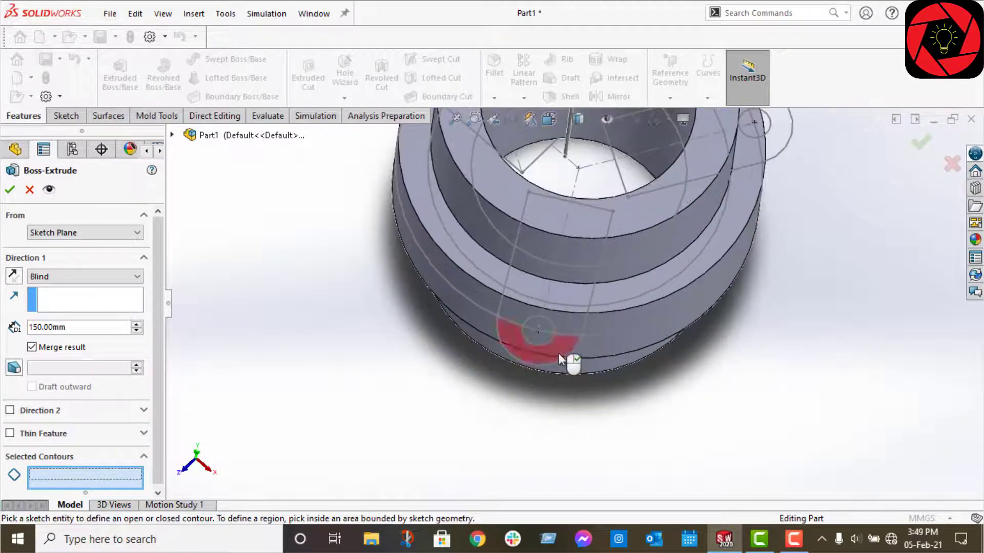
click(560, 350)
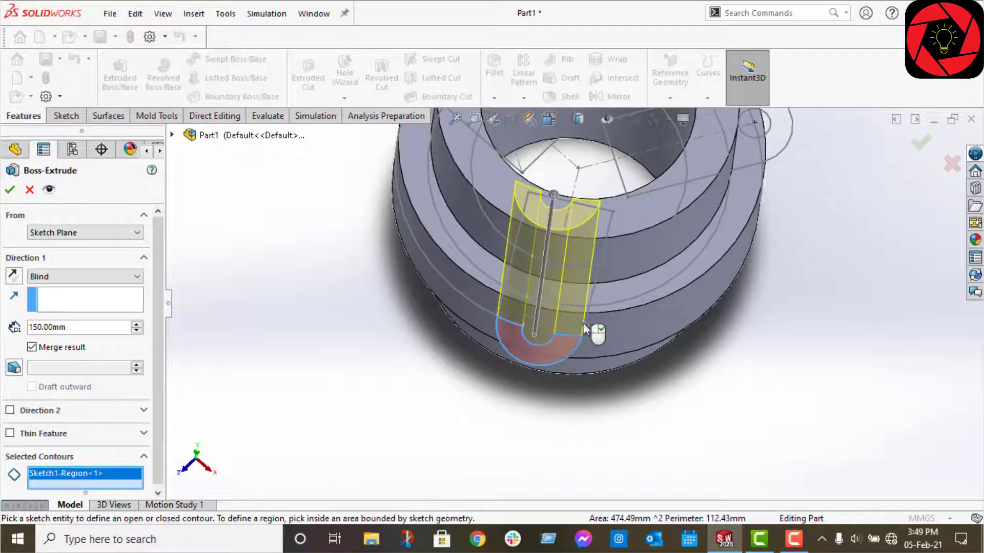
mouse_move(551, 328)
middle_down()
mouse_move(521, 356)
mouse_move(537, 382)
middle_up()
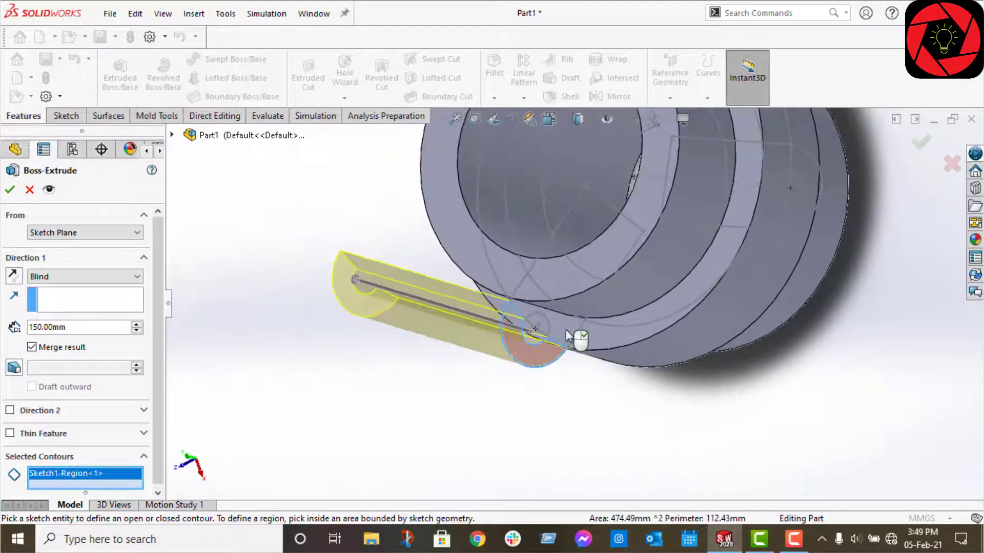
click(555, 344)
- Add the matching two regions of the second lug to the selected contours, leaving out its hole
scroll(572, 359, up, 3)
middle_drag(589, 359, 661, 344)
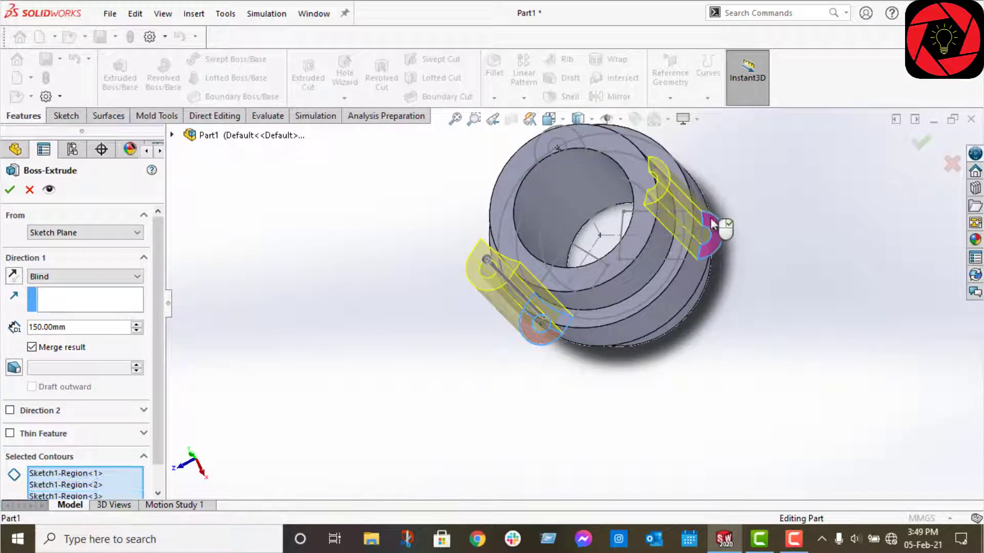
click(692, 226)
middle_drag(707, 260, 509, 172)
click(543, 173)
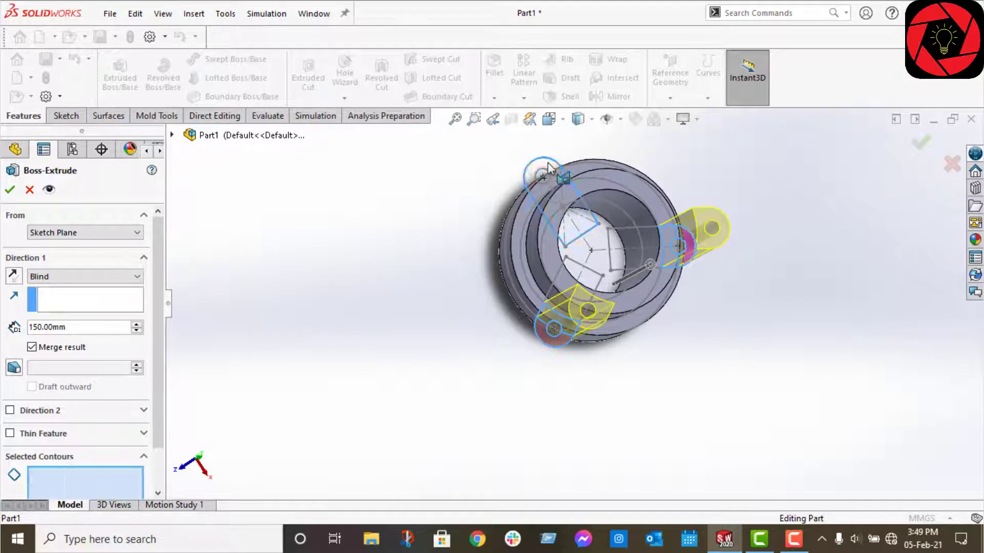
scroll(117, 463, down, 2)
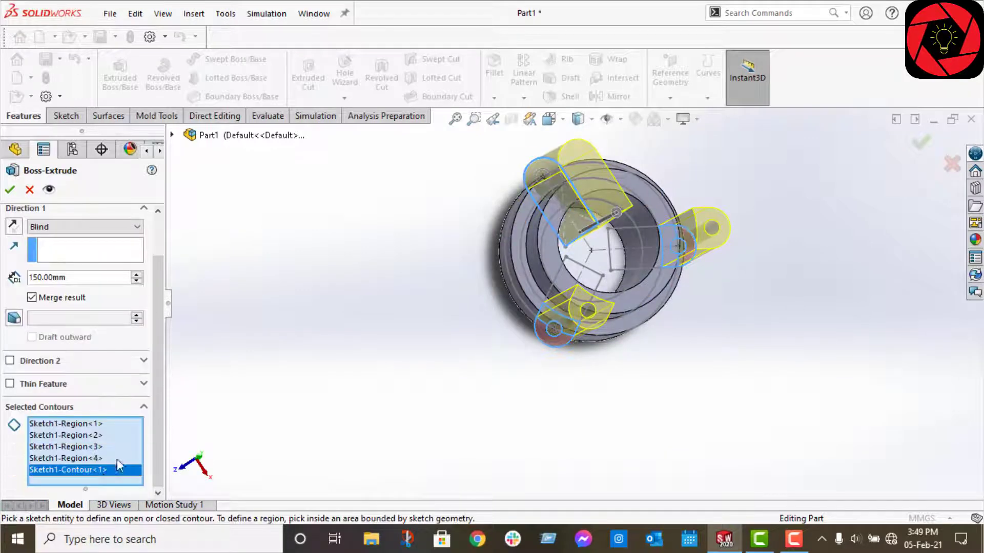
right_click(103, 472)
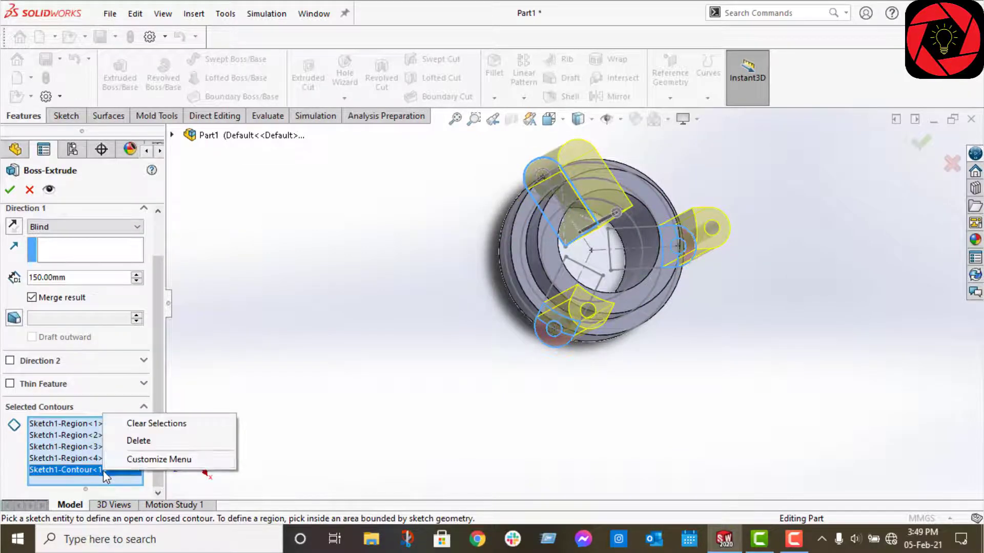
click(139, 441)
- Add the third lug's two regions outside the 140 mm circle to the selected contours, leaving out its hole
scroll(558, 192, down, 3)
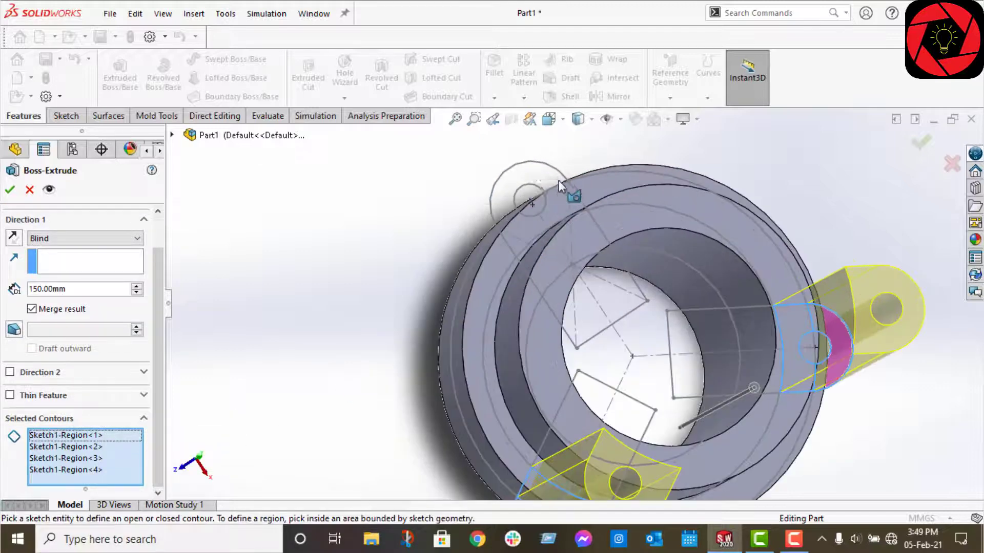
click(536, 168)
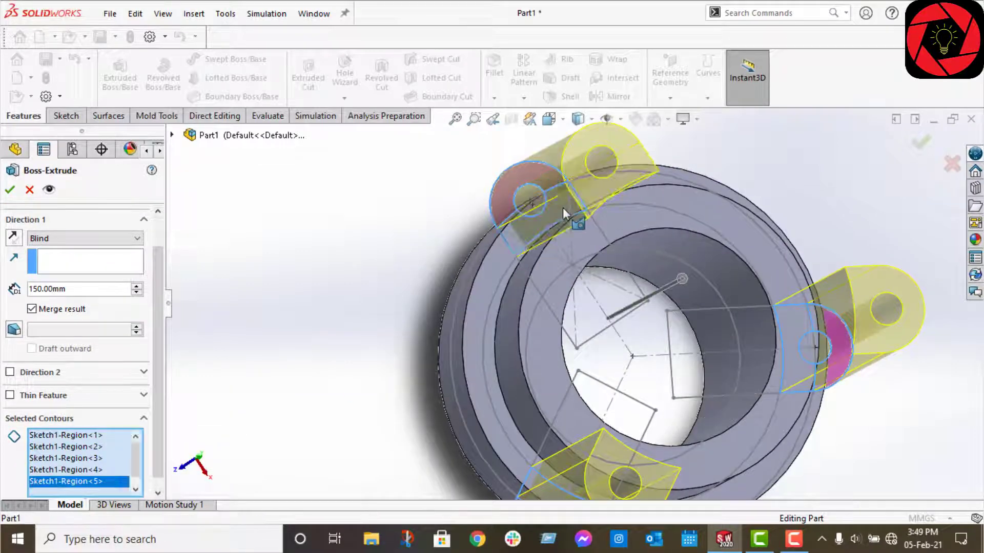
click(563, 208)
scroll(546, 243, up, 2)
middle_drag(547, 244, 339, 238)
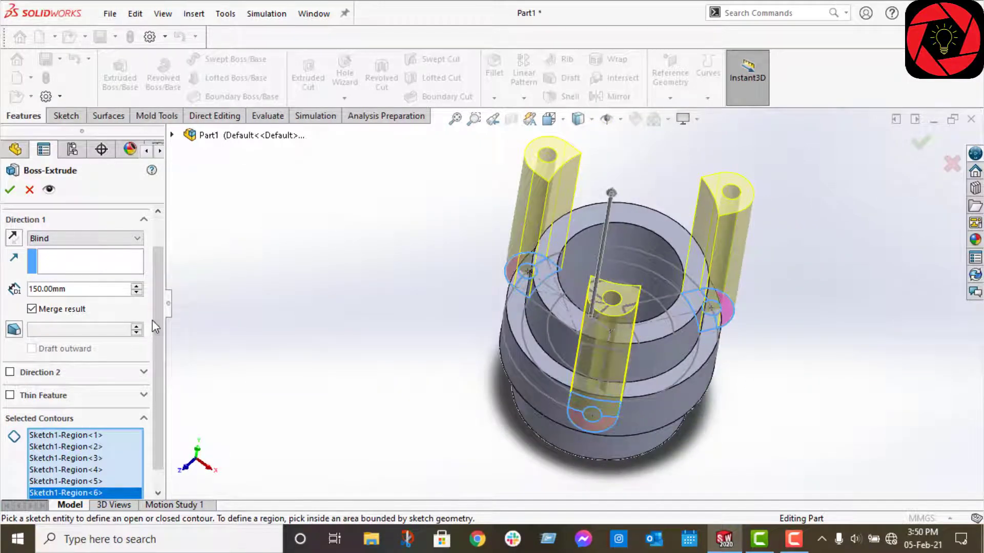
- Start the lug extrusion at an Offset of 55 mm from the sketch plane
scroll(155, 315, up, 1)
click(93, 231)
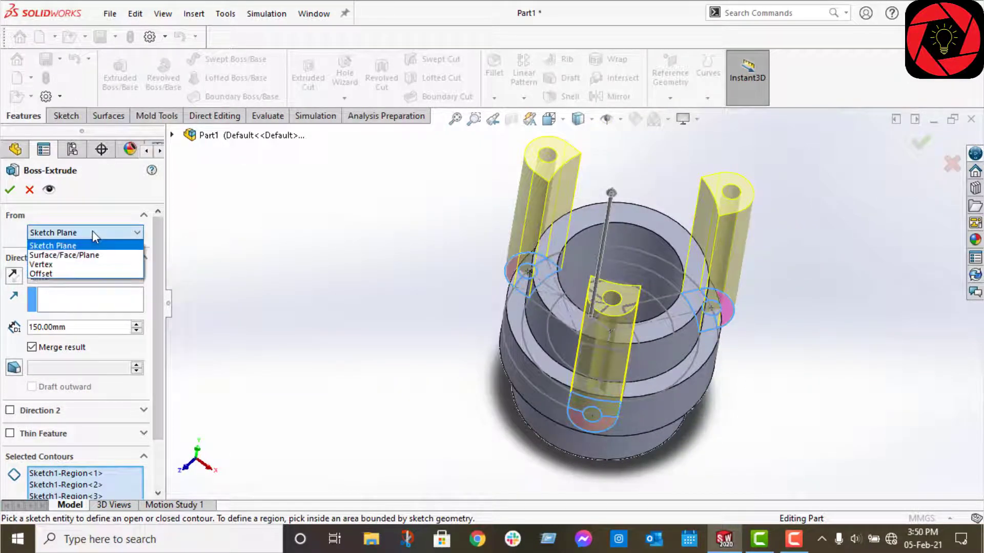
click(55, 272)
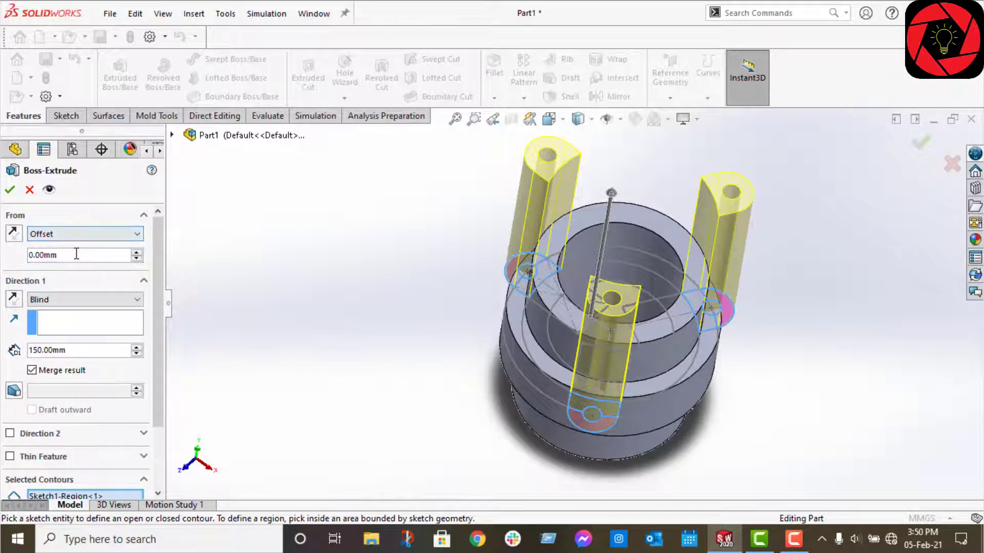
drag(77, 254, 12, 256)
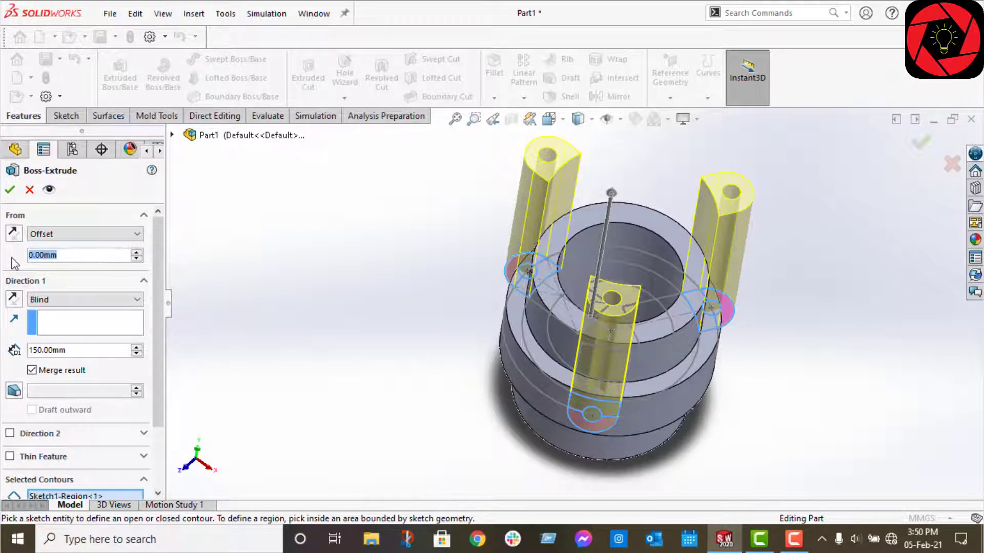
text(55)
key(Return)
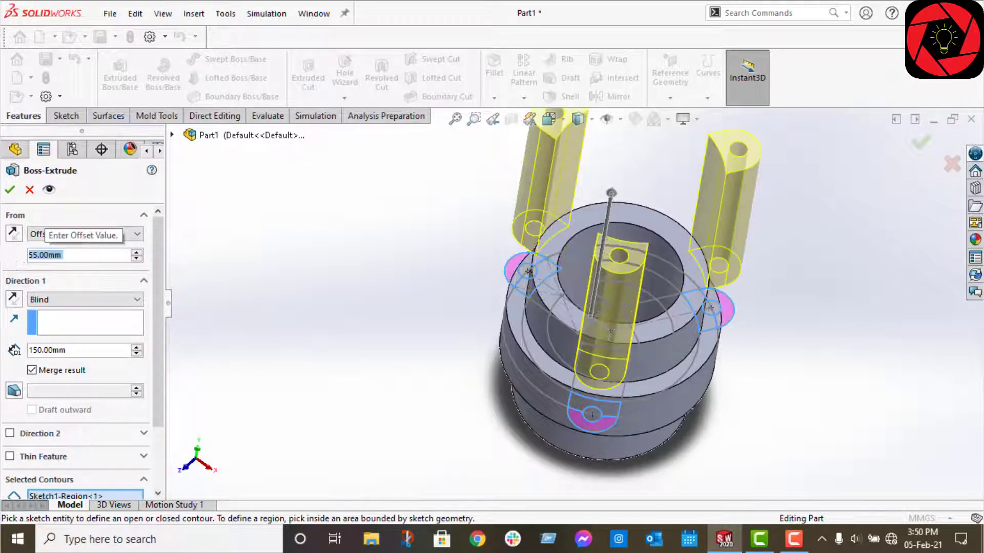
- Extrude the three lugs with a Blind depth of 20 mm, merged with the cylinder
drag(80, 352, 15, 352)
text(20)
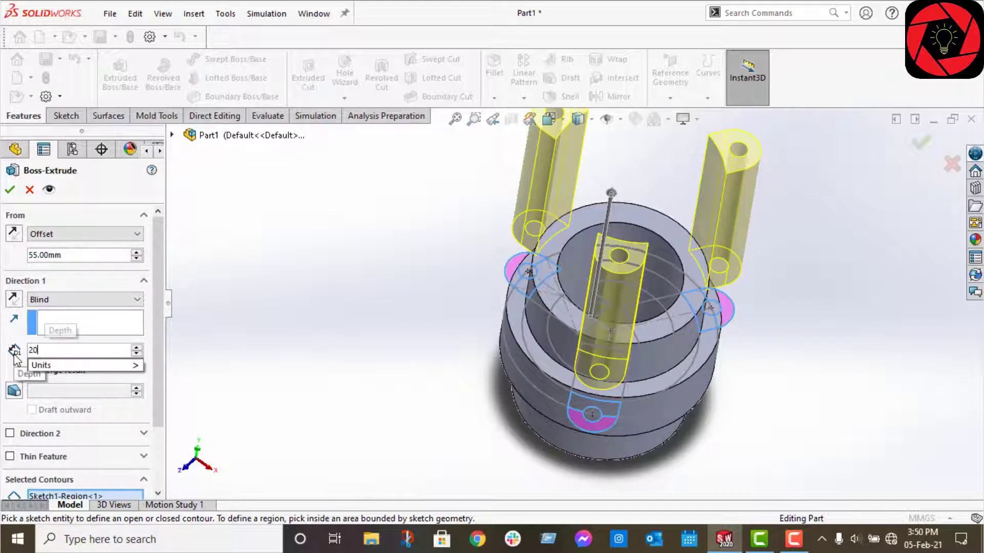
key(Return)
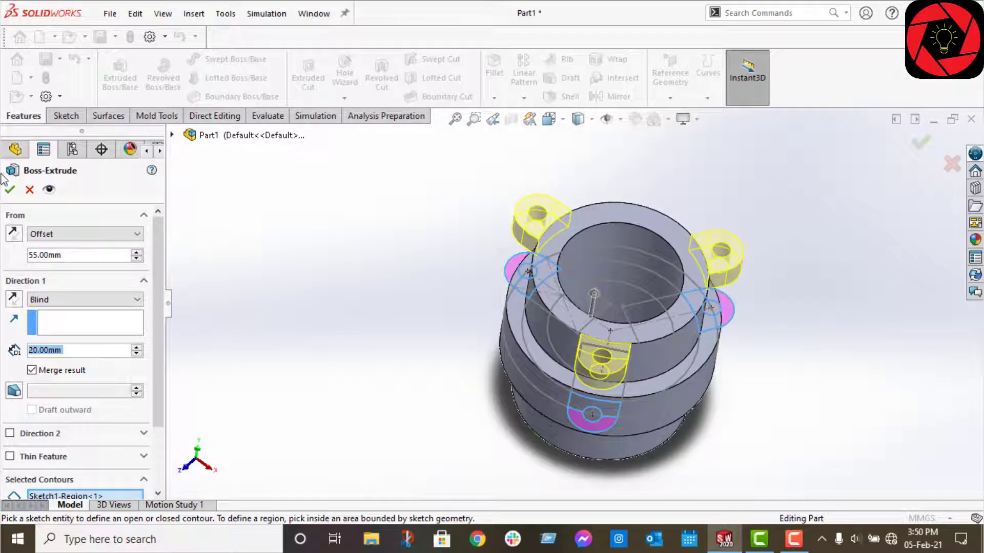
click(10, 190)
- Mirror the lug extrusion, Boss-Extrude9, about the Top Plane to the opposite end of the cylinder
middle_drag(314, 378, 465, 268)
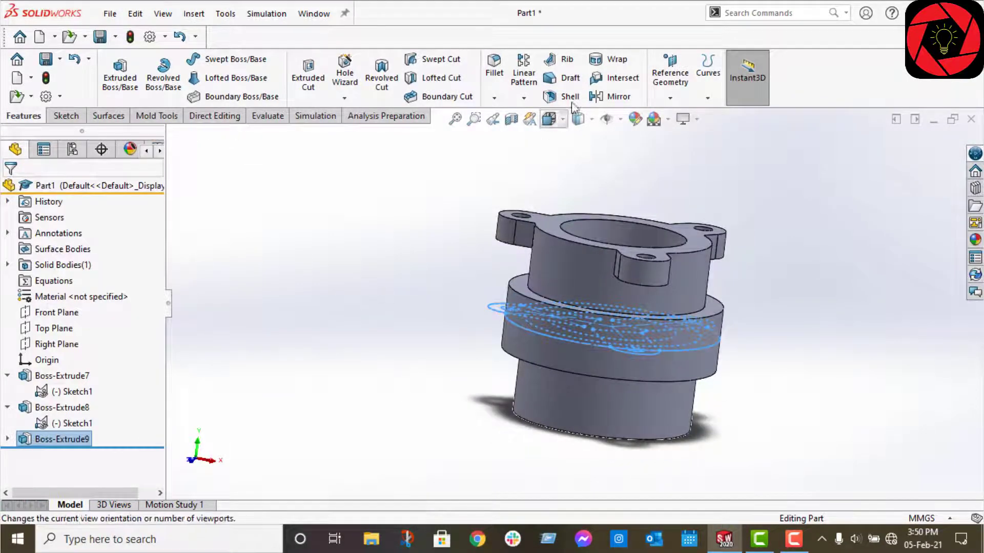
click(599, 96)
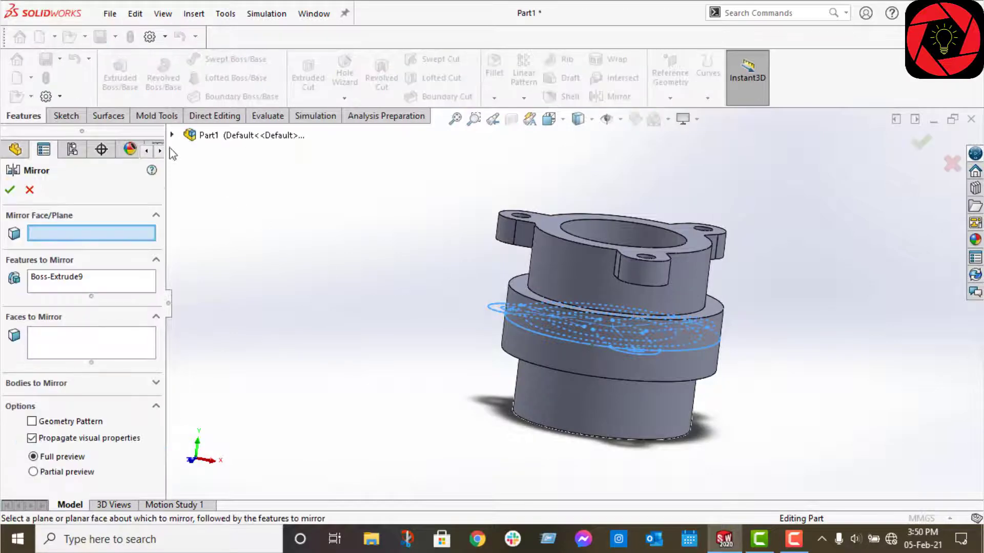
click(172, 136)
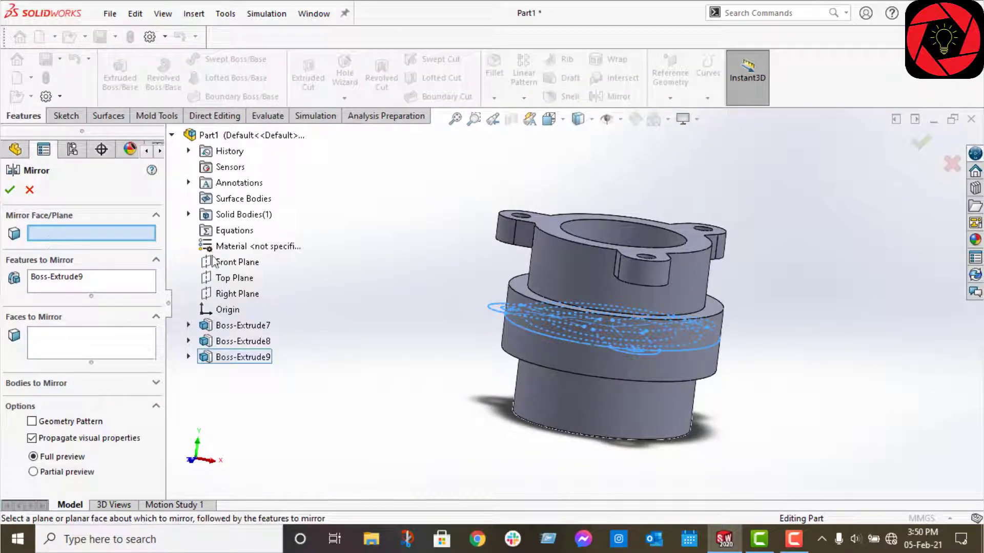
click(234, 279)
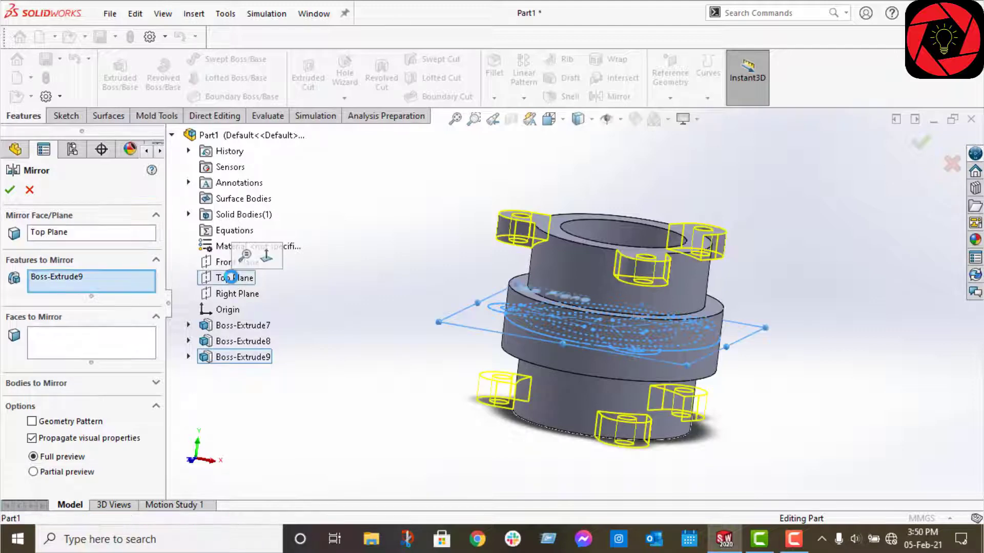
right_click(85, 288)
click(128, 290)
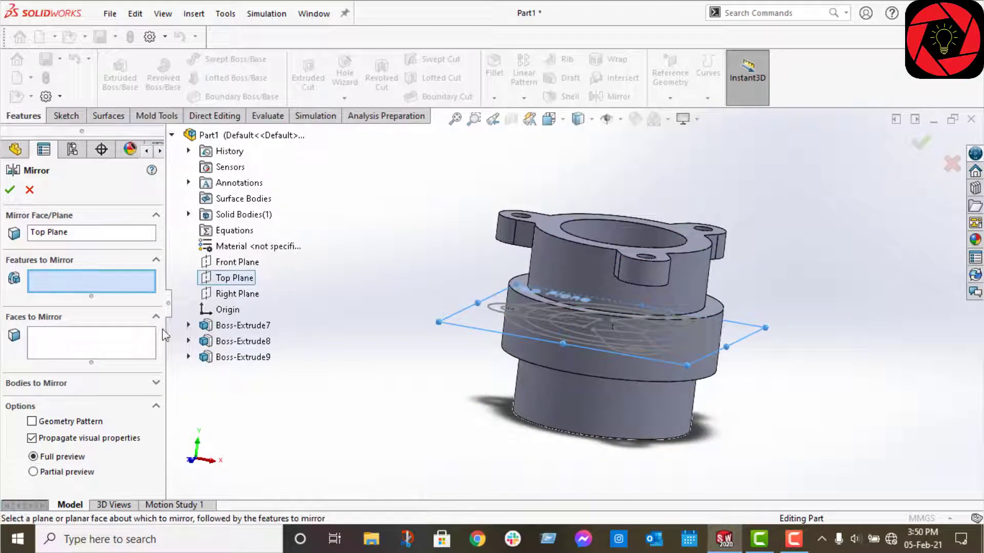
click(248, 359)
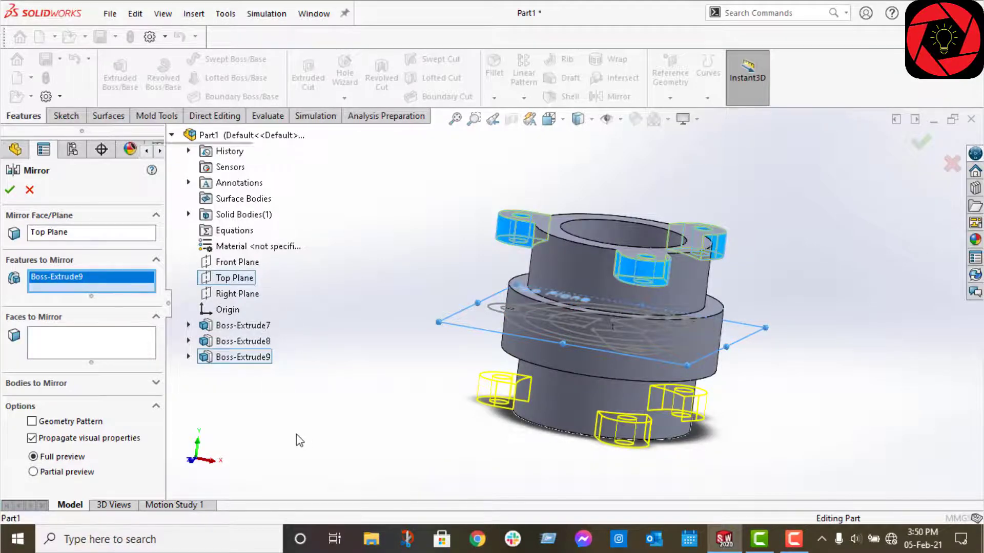
middle_drag(296, 434, 215, 369)
click(10, 190)
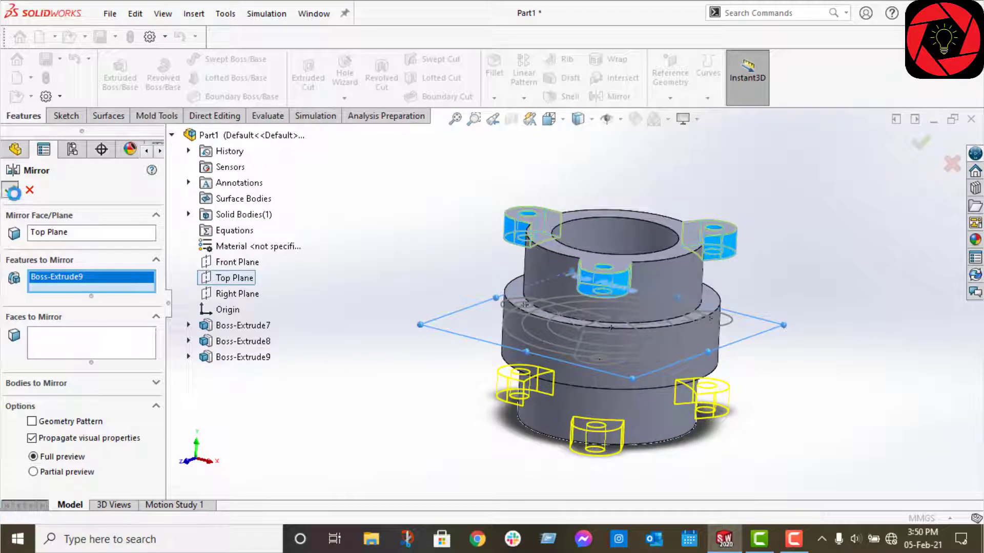
- Examine the part from the side and from above to check the lugs at both ends
middle_drag(322, 395, 292, 351)
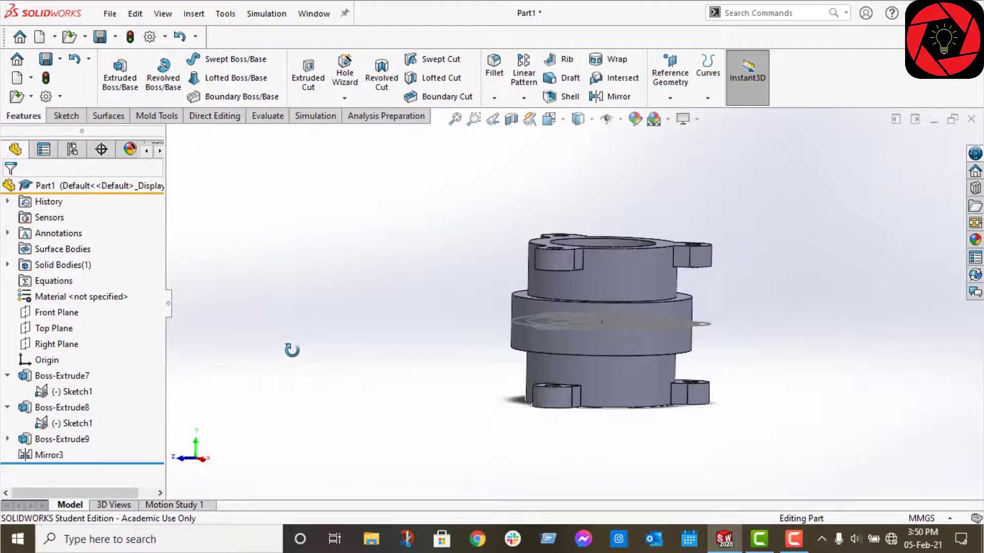
scroll(293, 351, down, 1)
scroll(293, 351, up, 1)
scroll(733, 333, down, 3)
scroll(737, 346, up, 1)
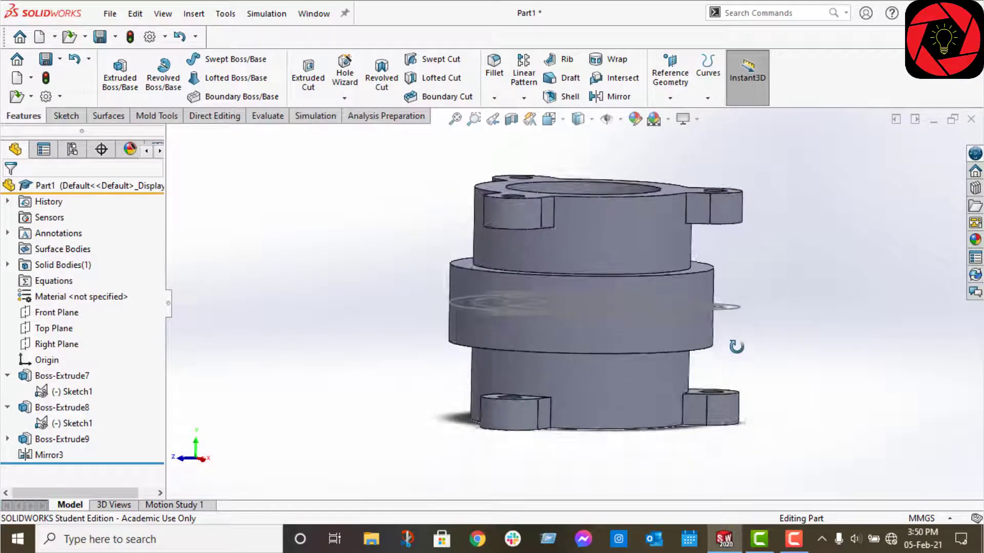
middle_drag(736, 347, 746, 409)
scroll(745, 408, up, 2)
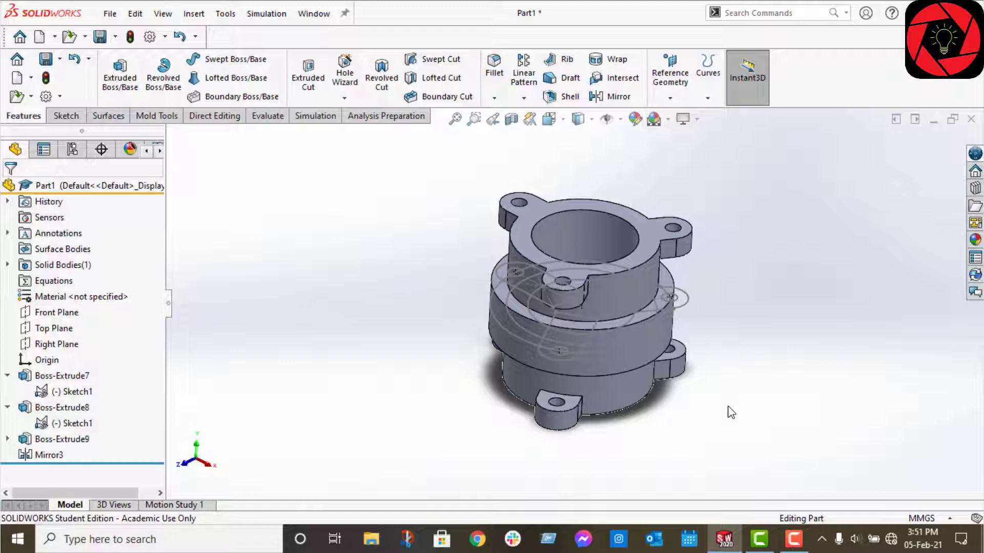
- Edit the shared Sketch1 and set the lug width dimension to 60 mm
right_click(72, 392)
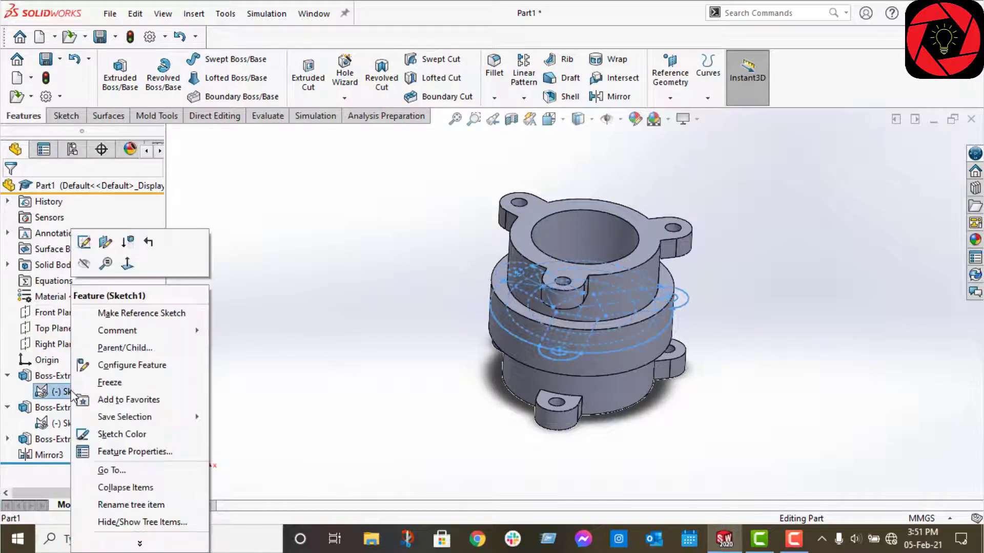
click(83, 242)
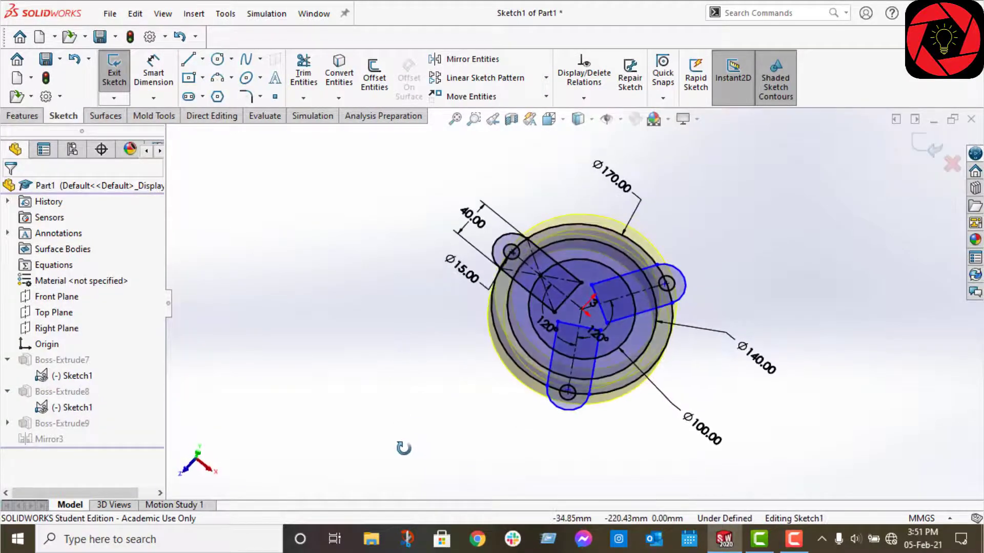
scroll(558, 203, down, 4)
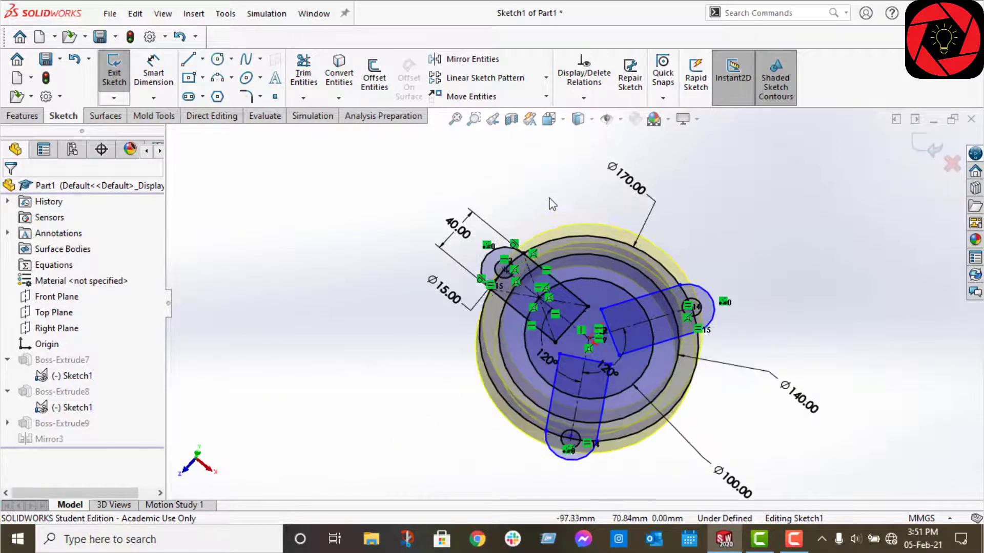
click(429, 250)
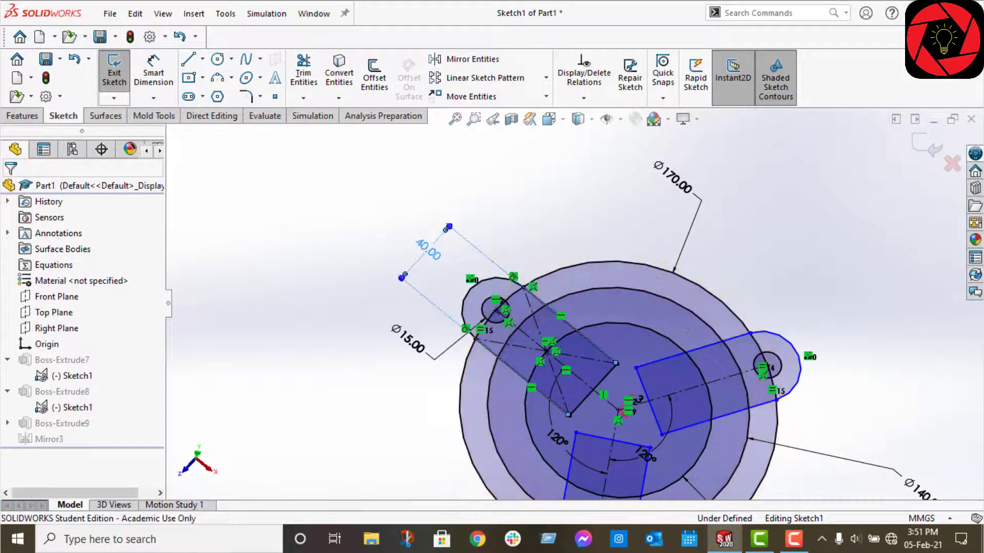
double_click(428, 250)
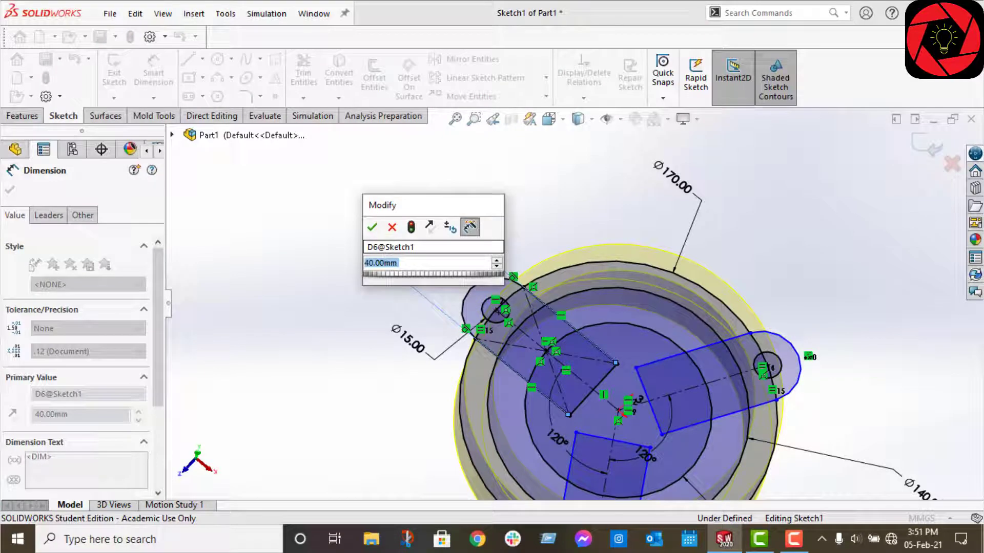
text(60)
key(Return)
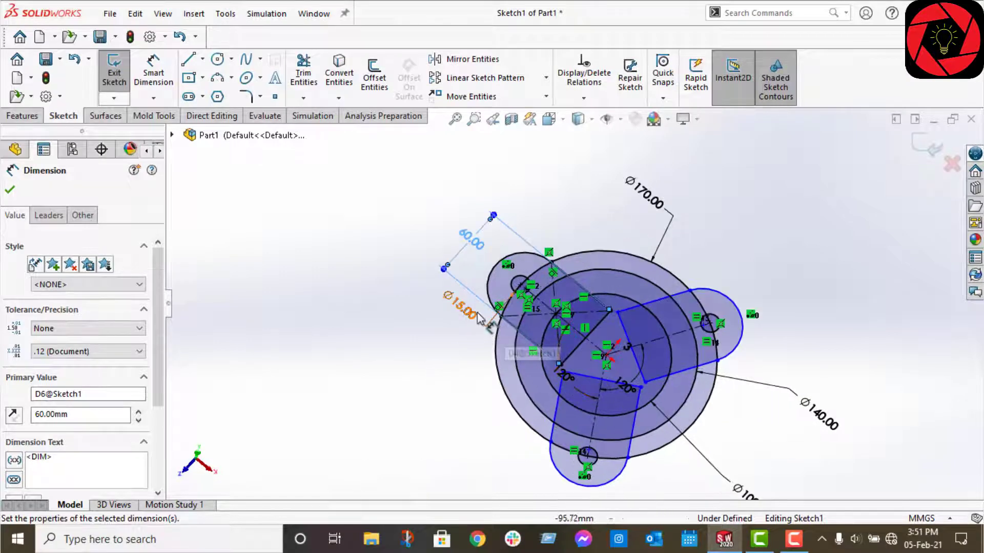
- Set the lug hole diameter to 20 mm and exit the sketch to rebuild the part
double_click(461, 307)
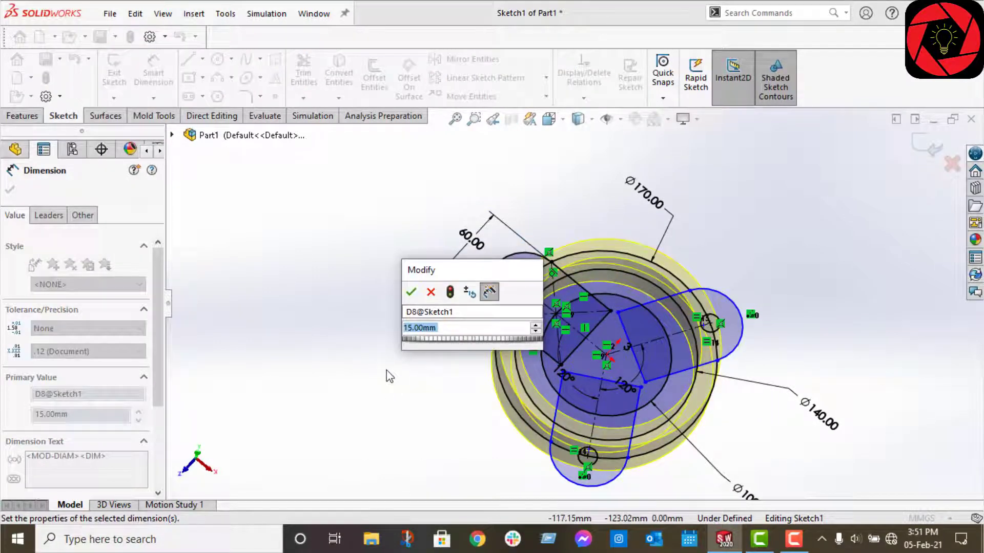
text(20)
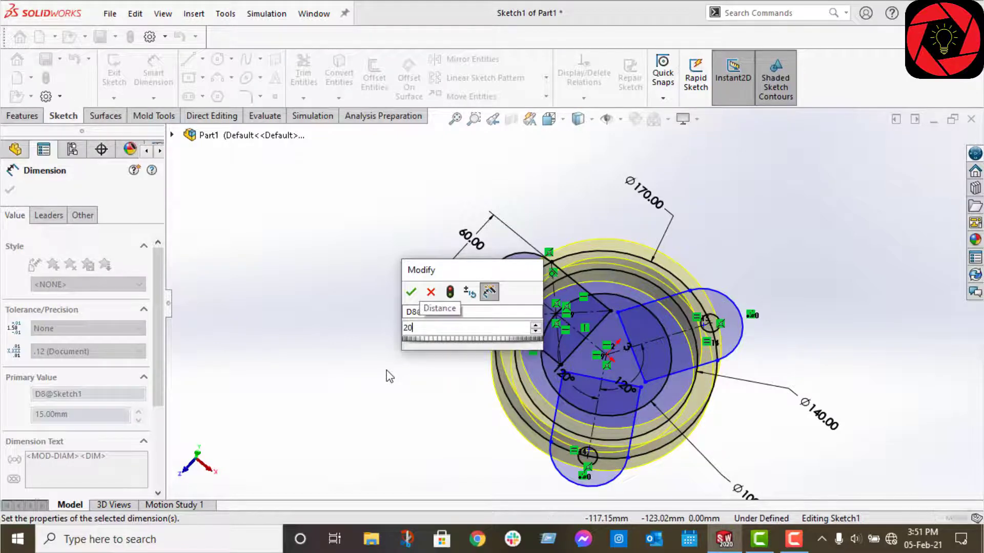
key(Return)
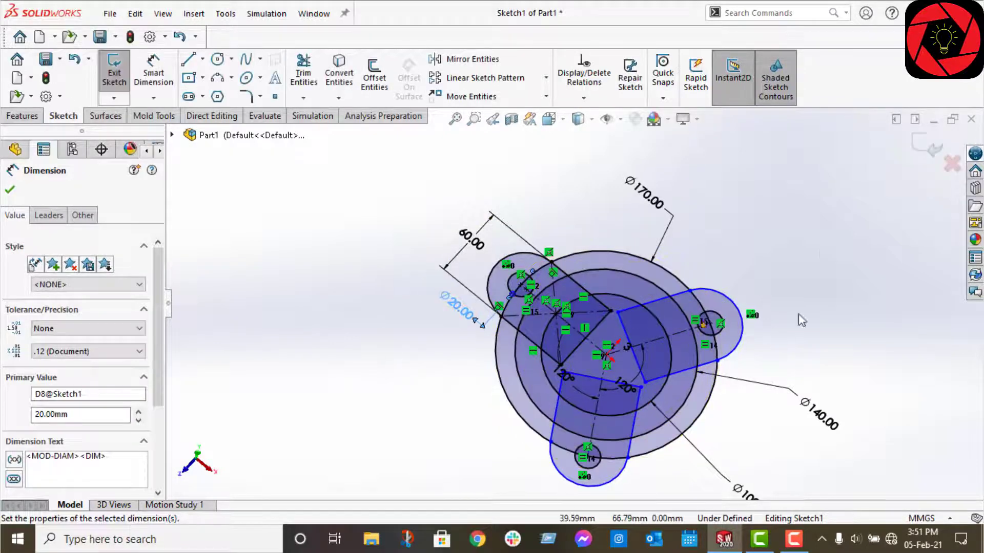
click(925, 146)
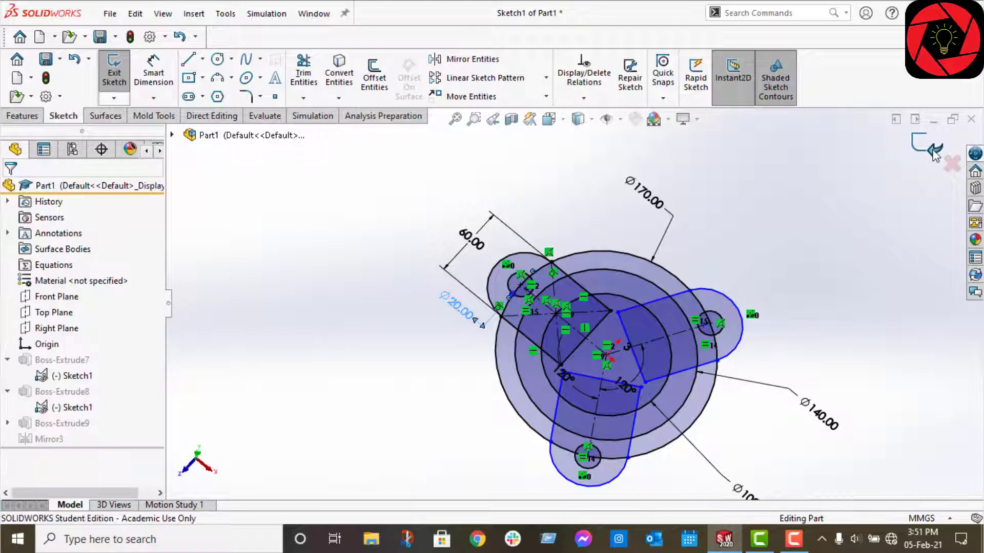
middle_drag(853, 260, 799, 236)
scroll(562, 275, down, 2)
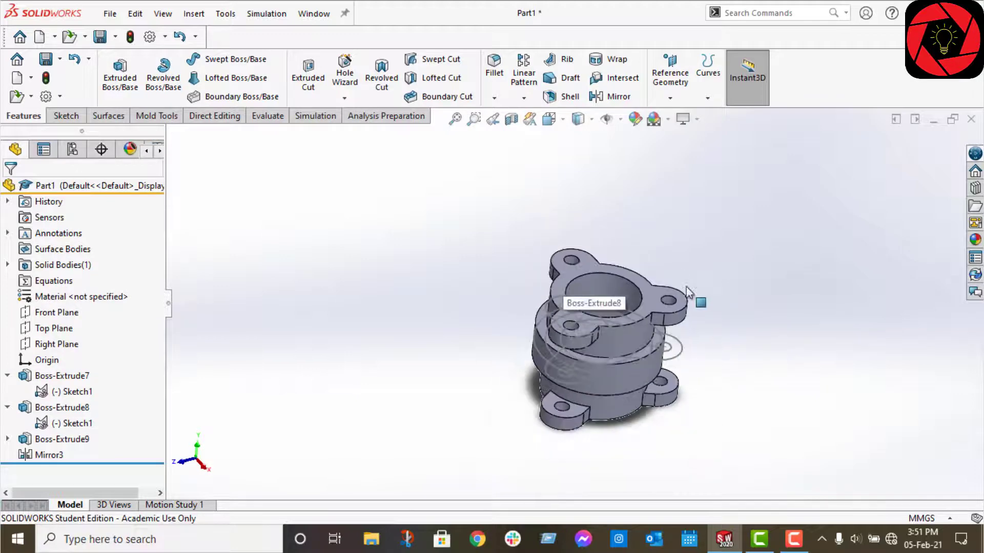
key(space)
click(413, 352)
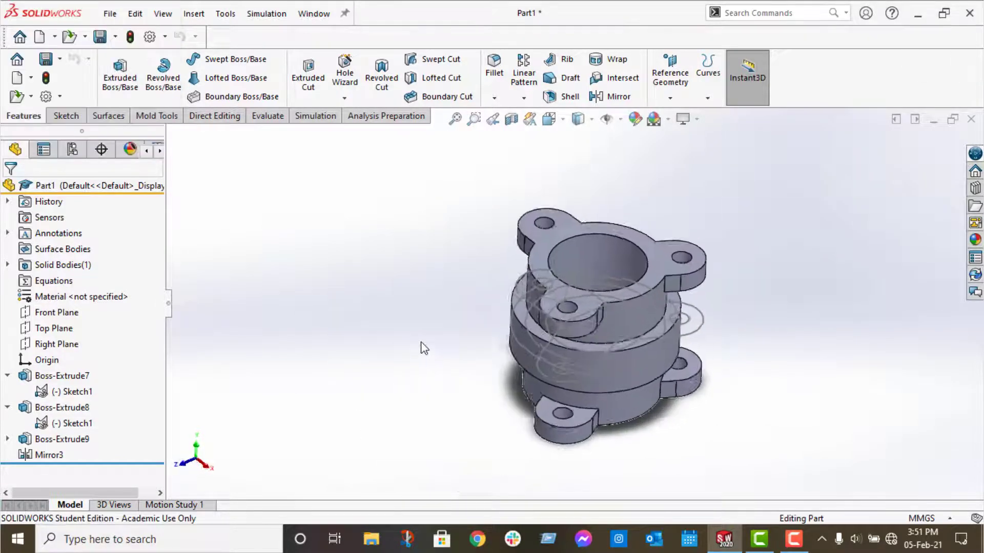